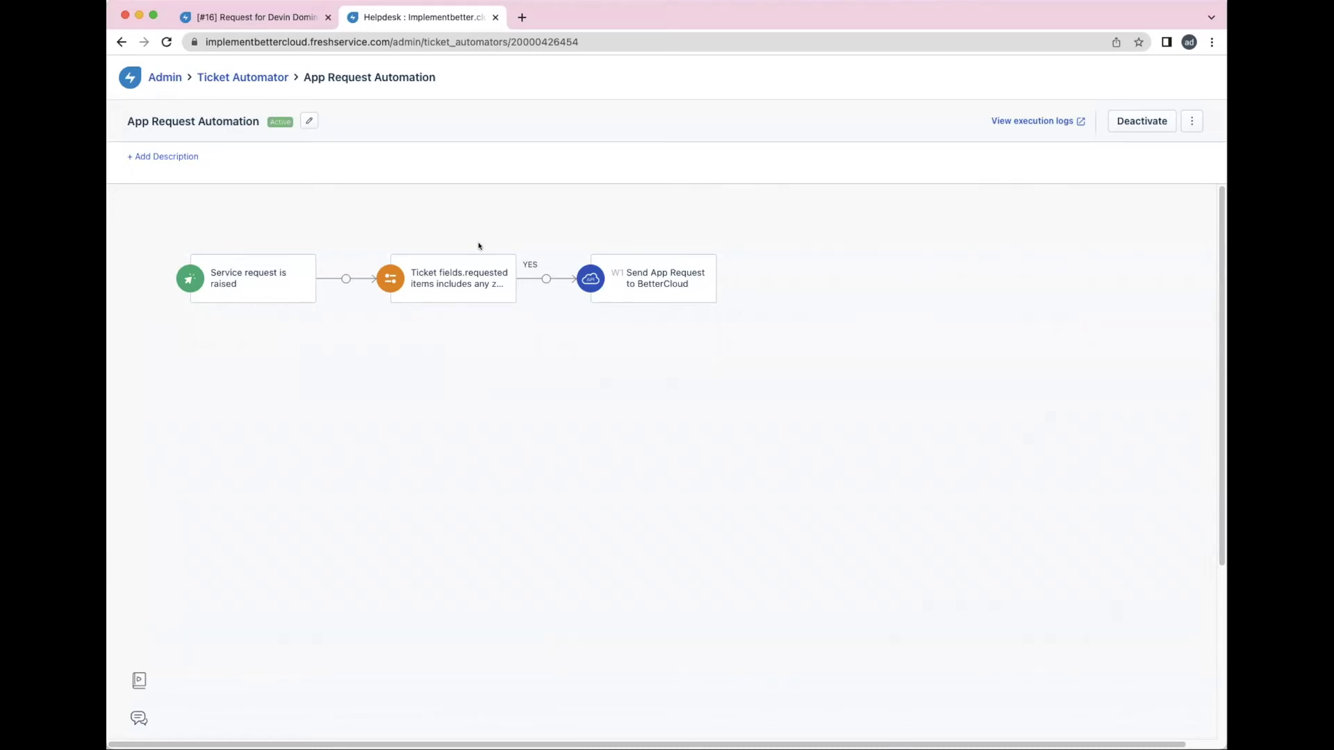
click(247, 266)
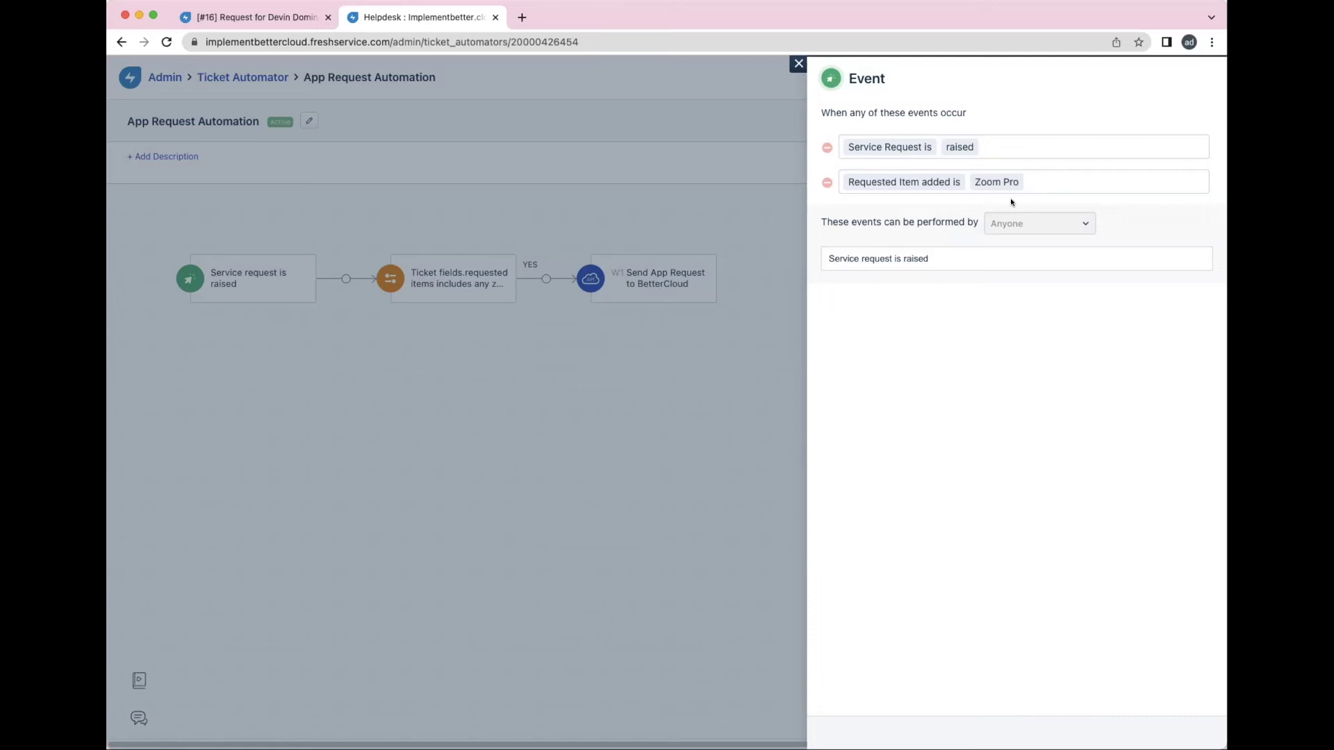
click(799, 65)
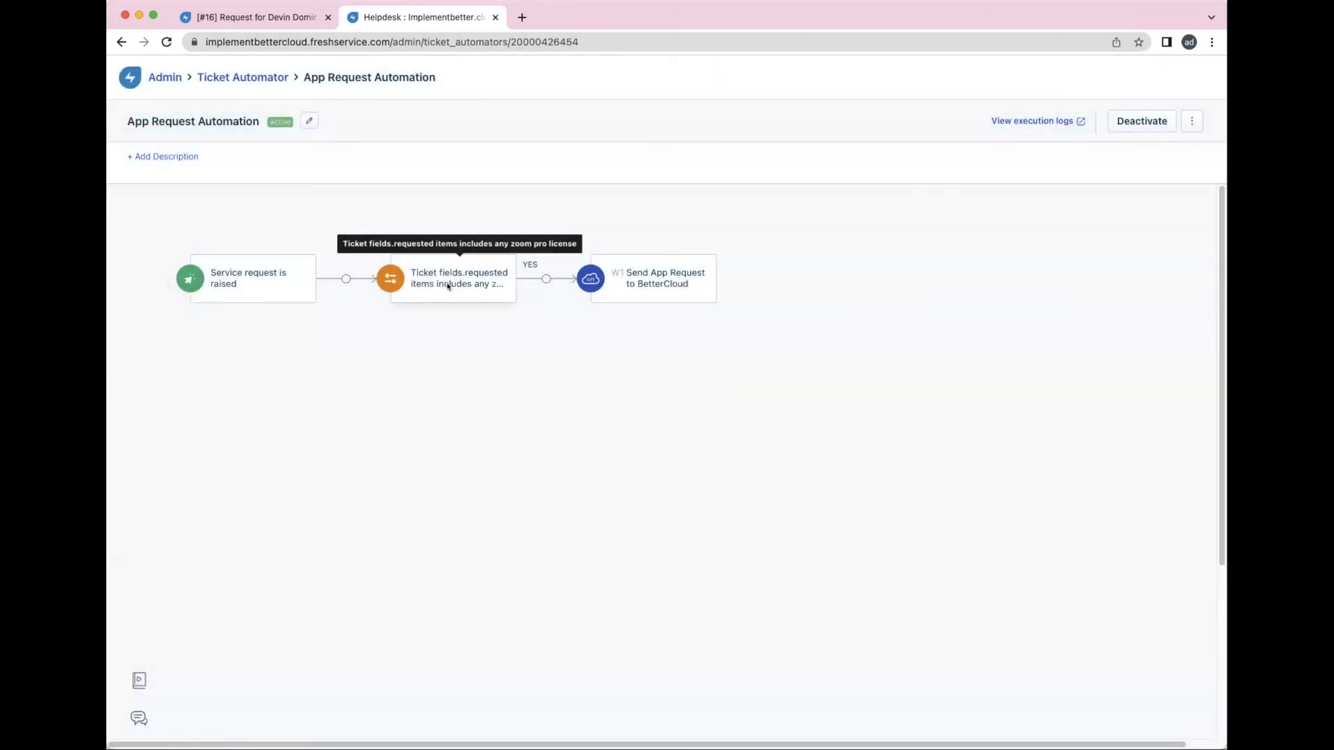
click(448, 286)
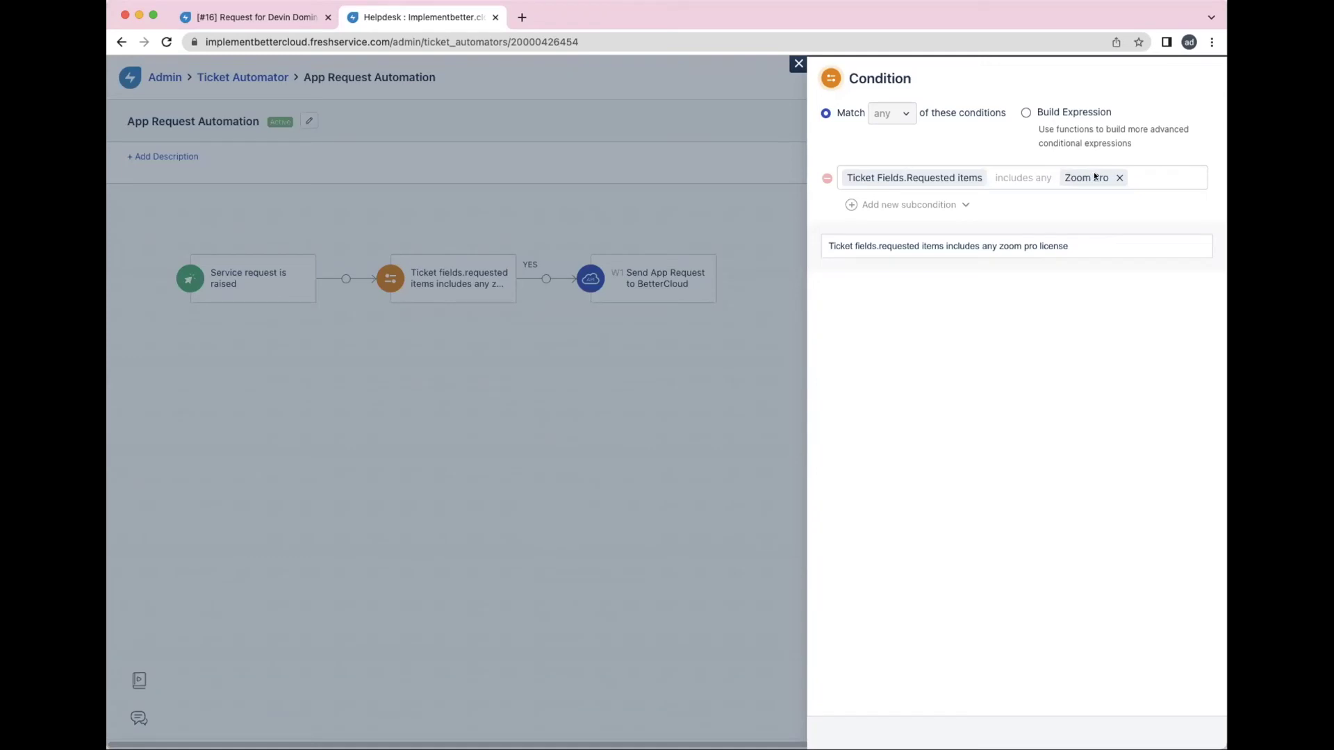
click(799, 62)
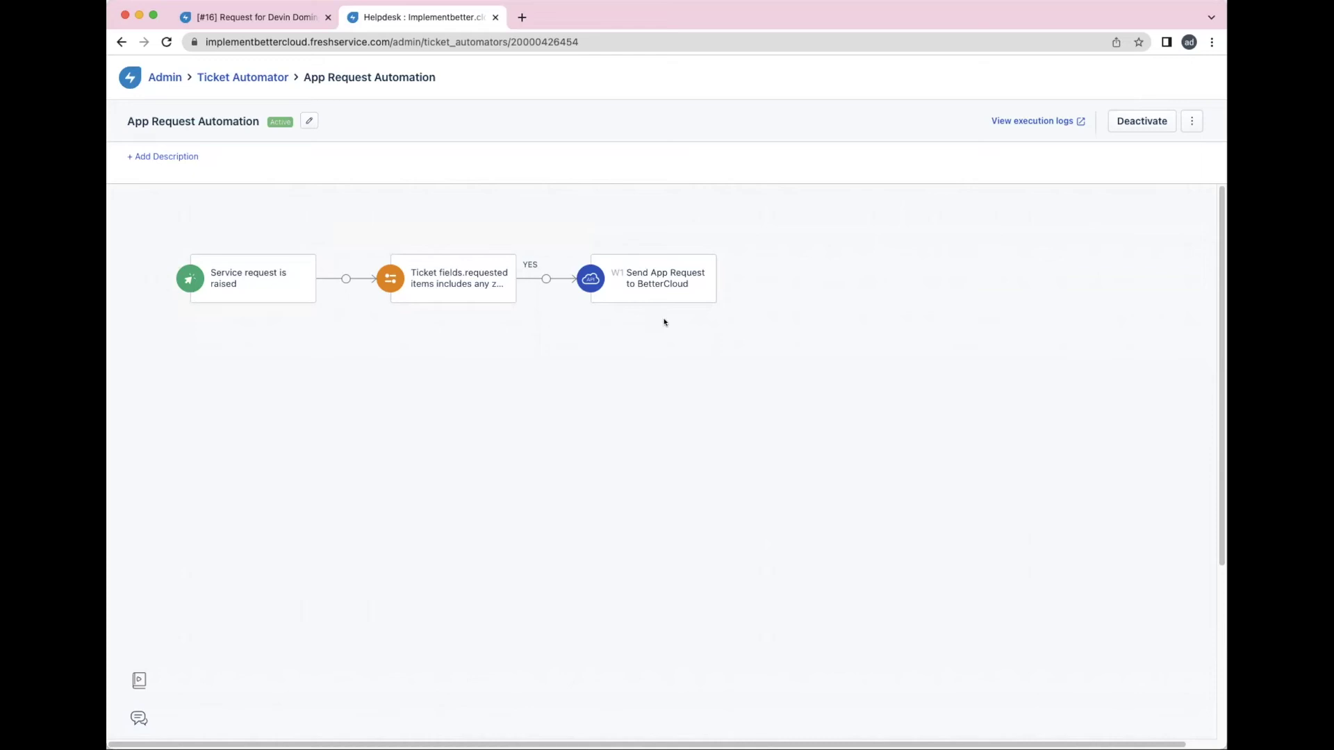
Review the Send App Request to BetterCloud node's POST web request to the BetterCloud trigger endpoint
click(606, 276)
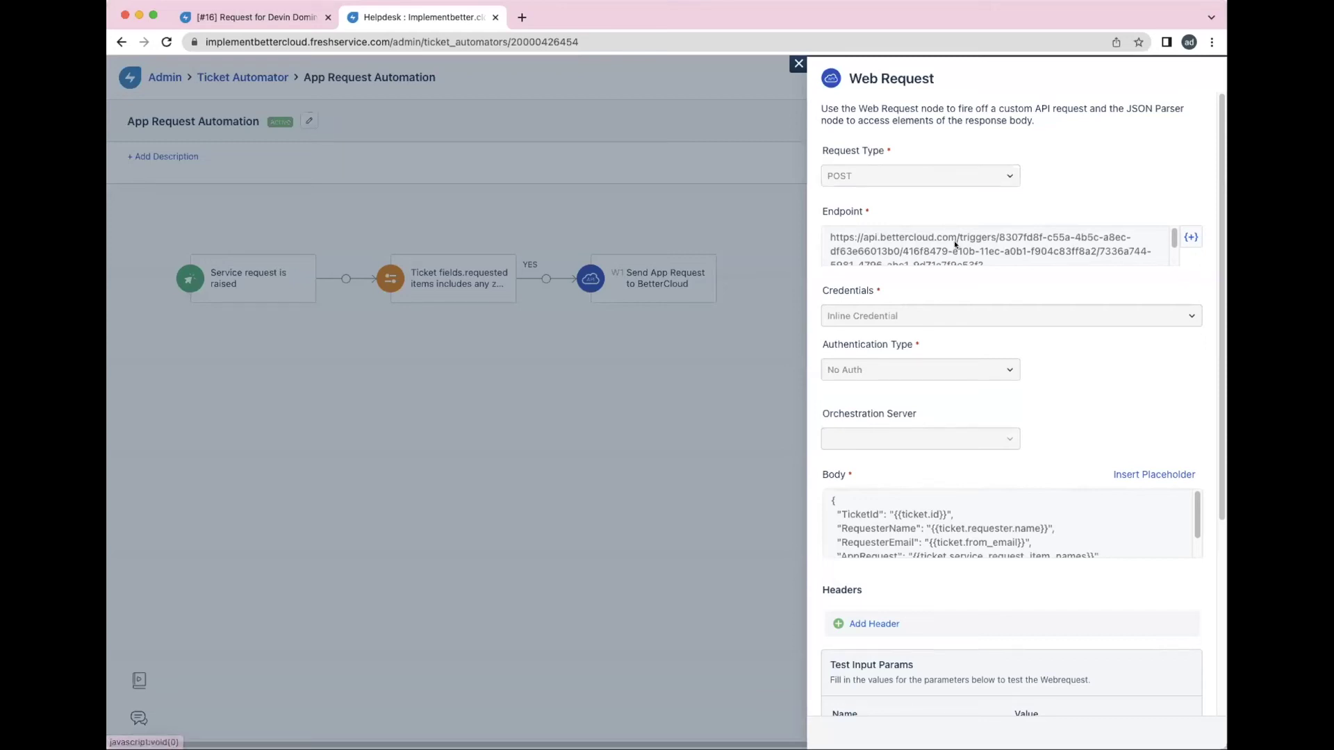
scroll(966, 229, down, 5)
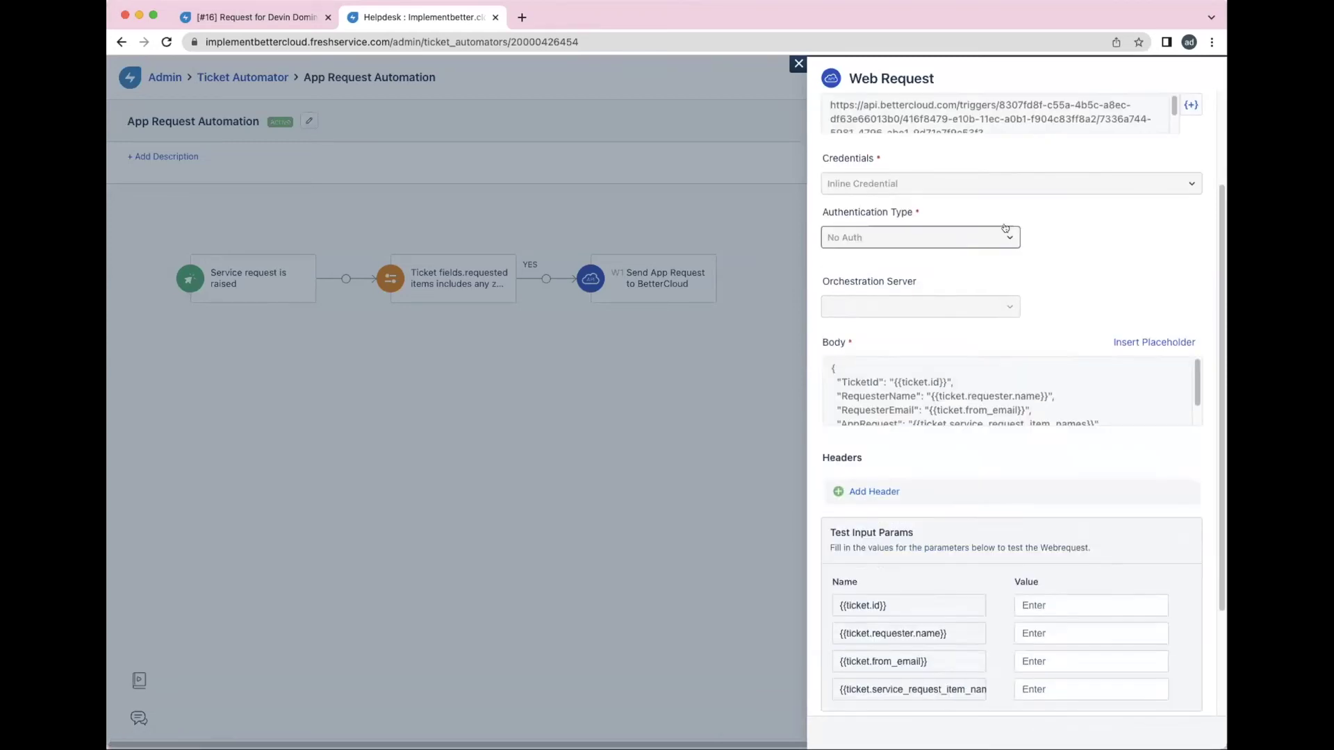
scroll(952, 181, up, 2)
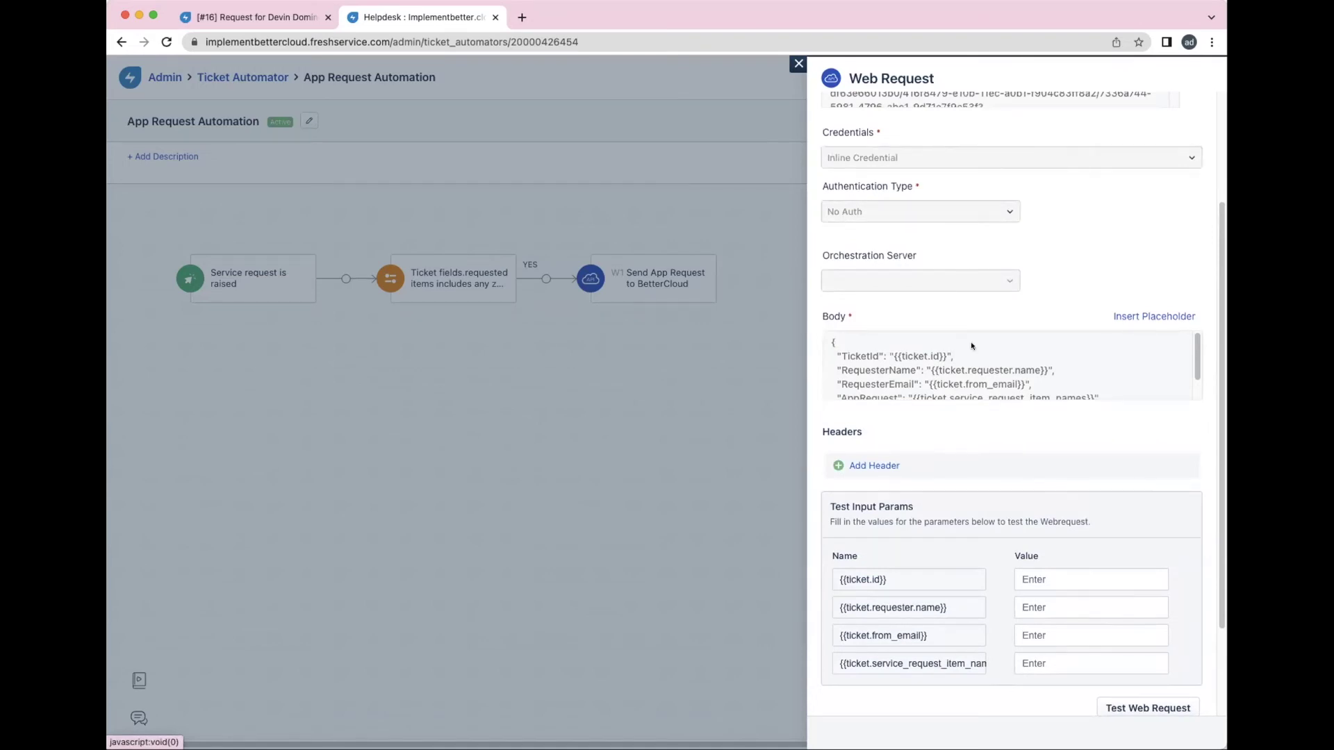
scroll(1112, 344, down, 1)
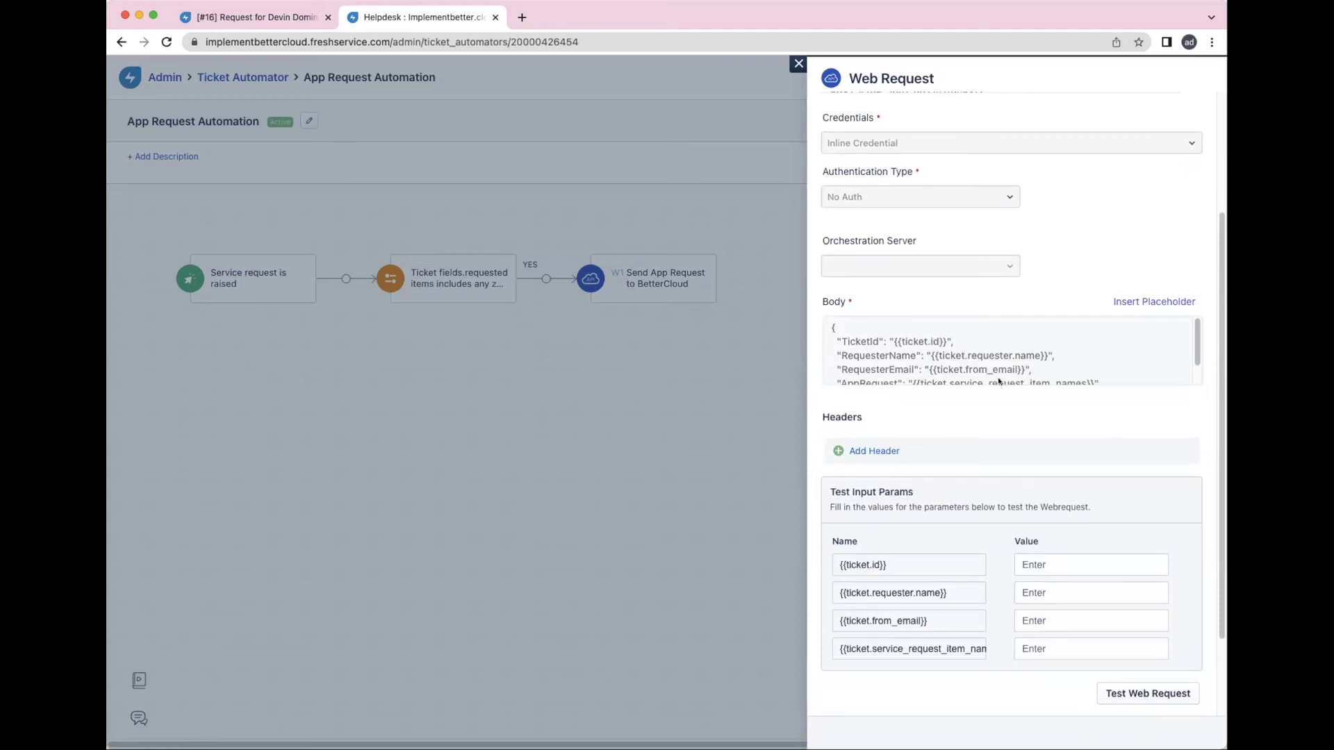
scroll(1077, 487, down, 5)
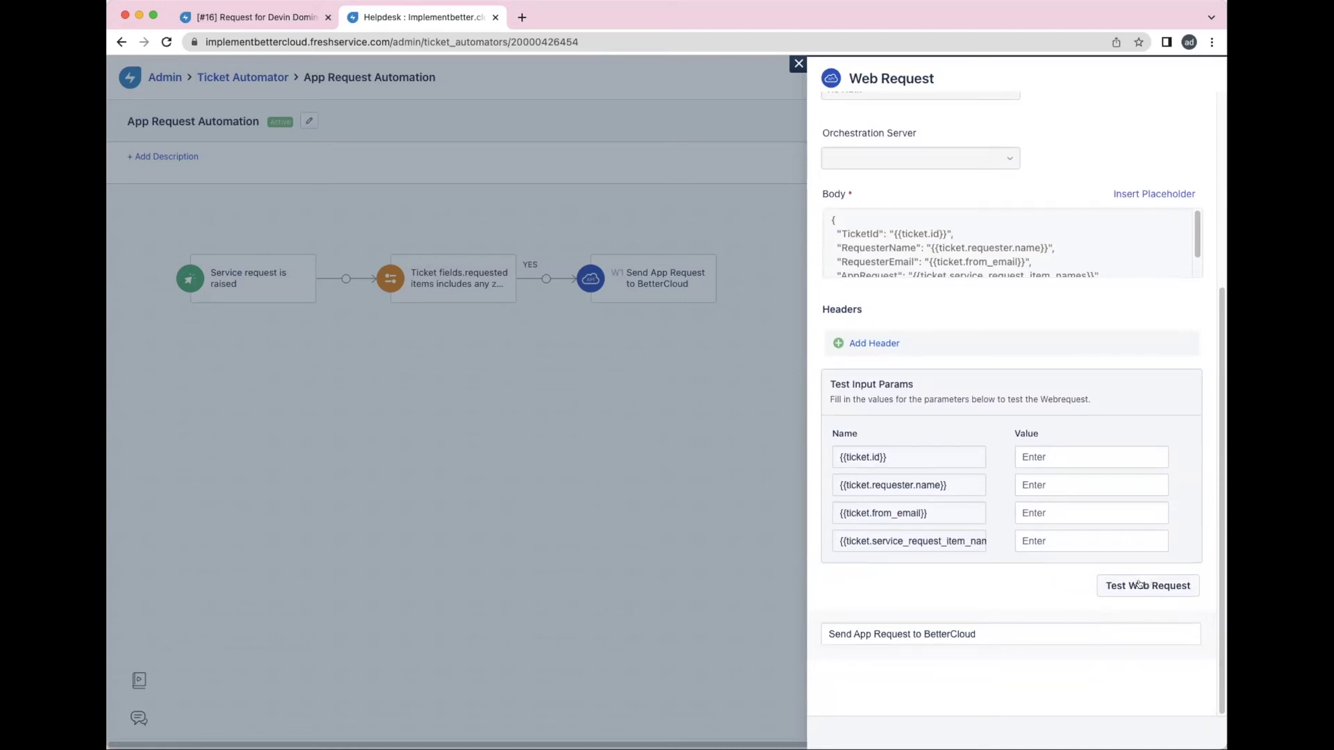
scroll(1036, 382, up, 5)
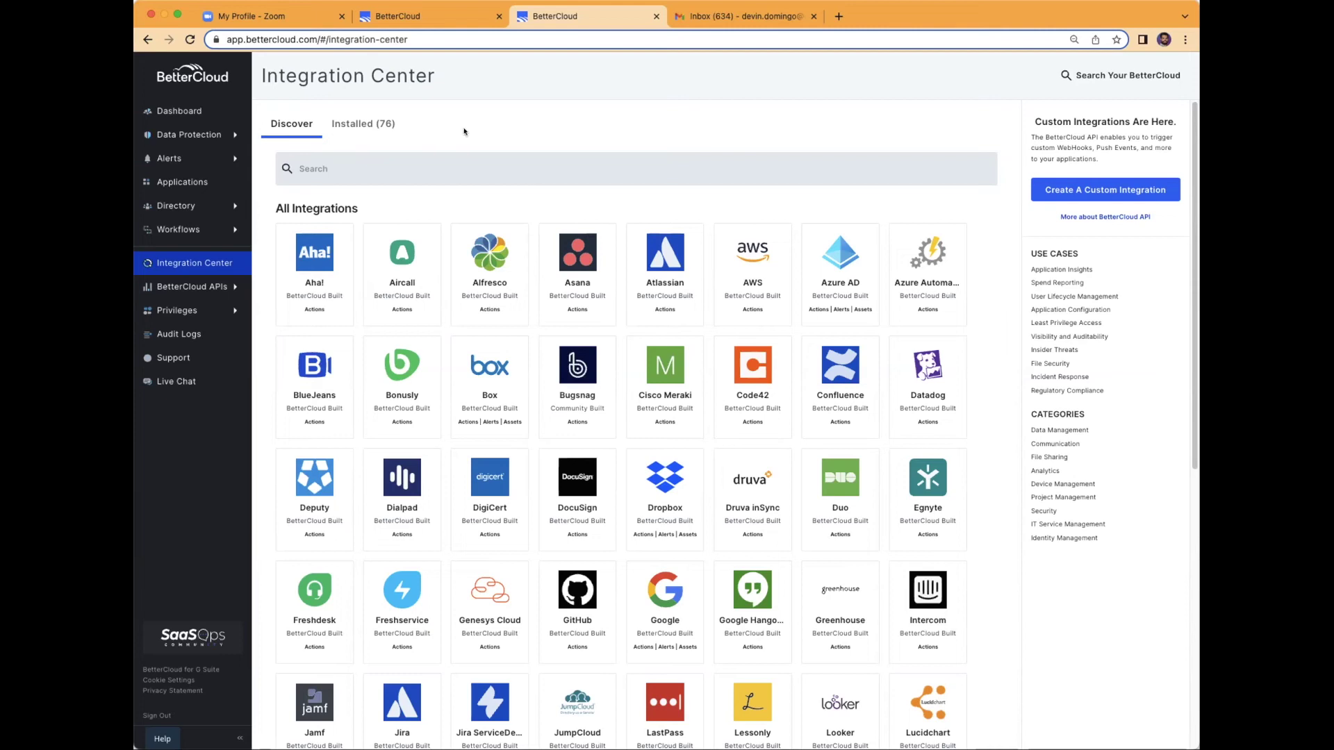
Filter to installed integrations and bring up the Freshservice integration's extensions for modifying
click(374, 124)
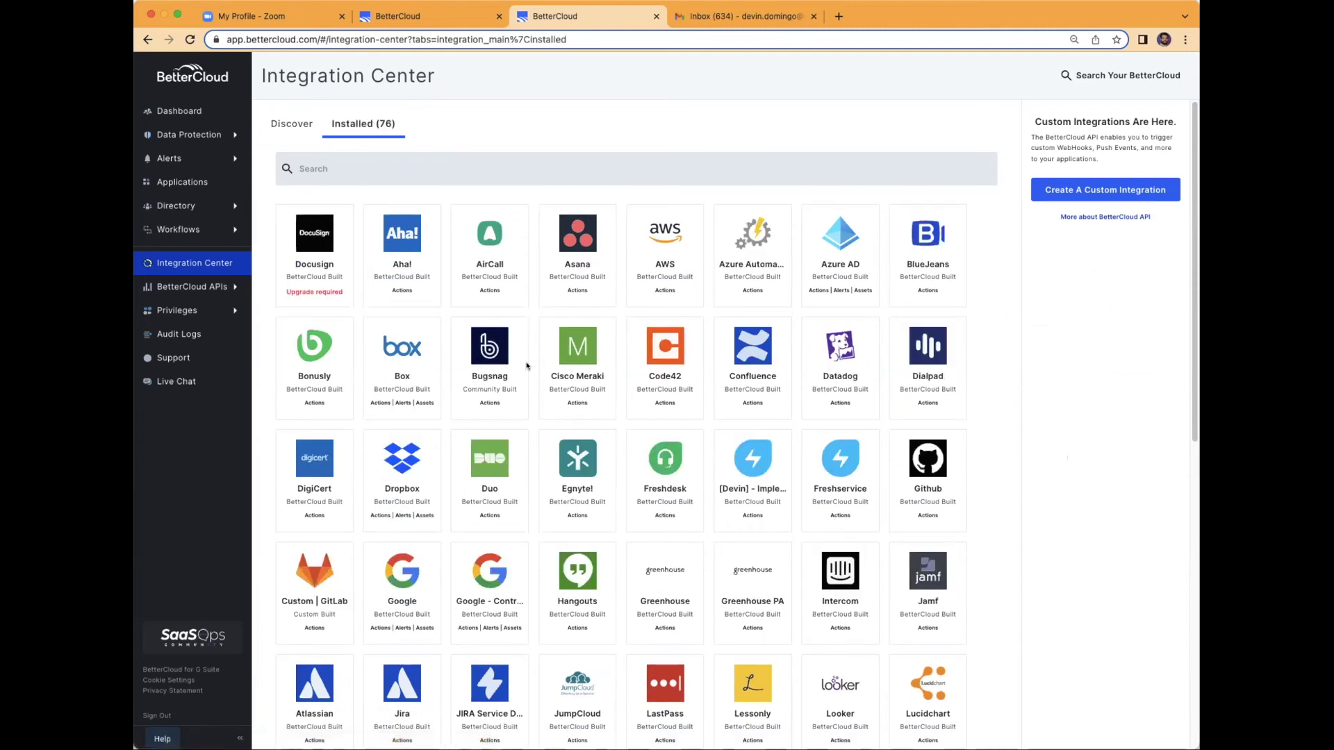
scroll(747, 441, down, 1)
click(747, 441)
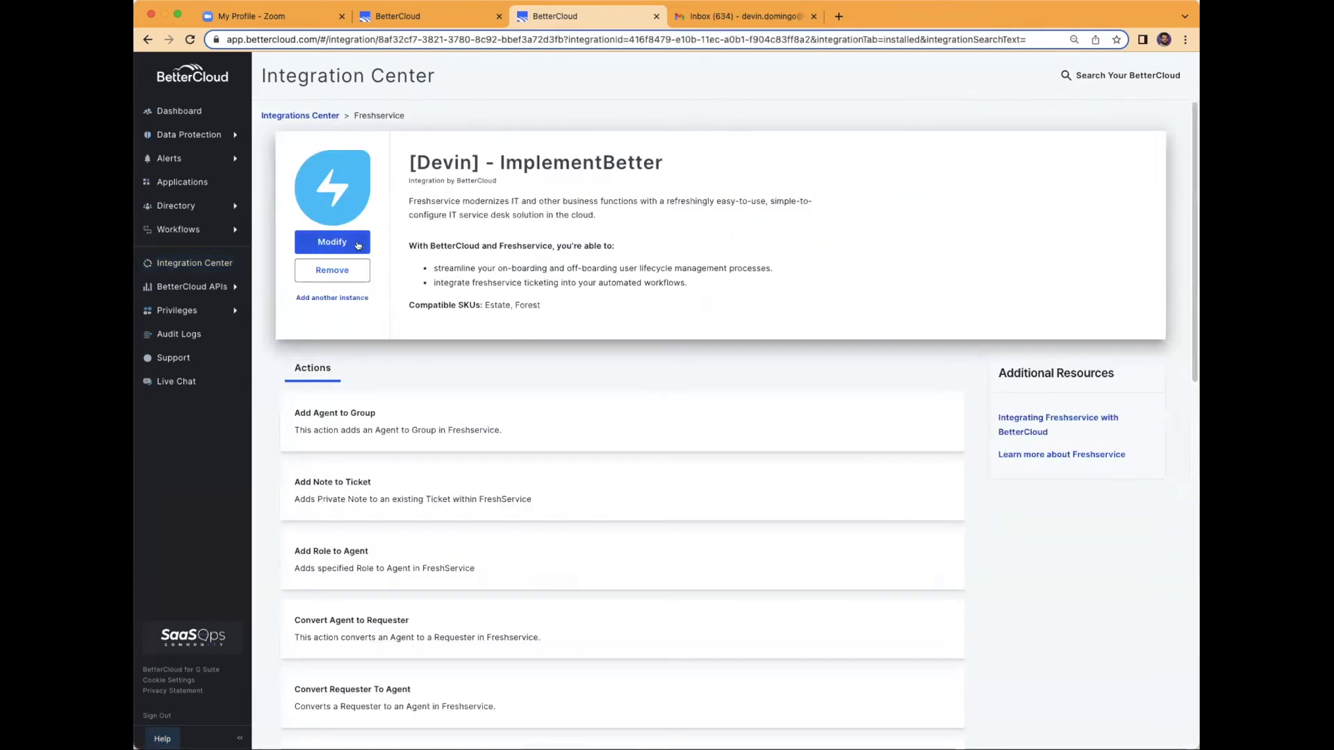
click(357, 243)
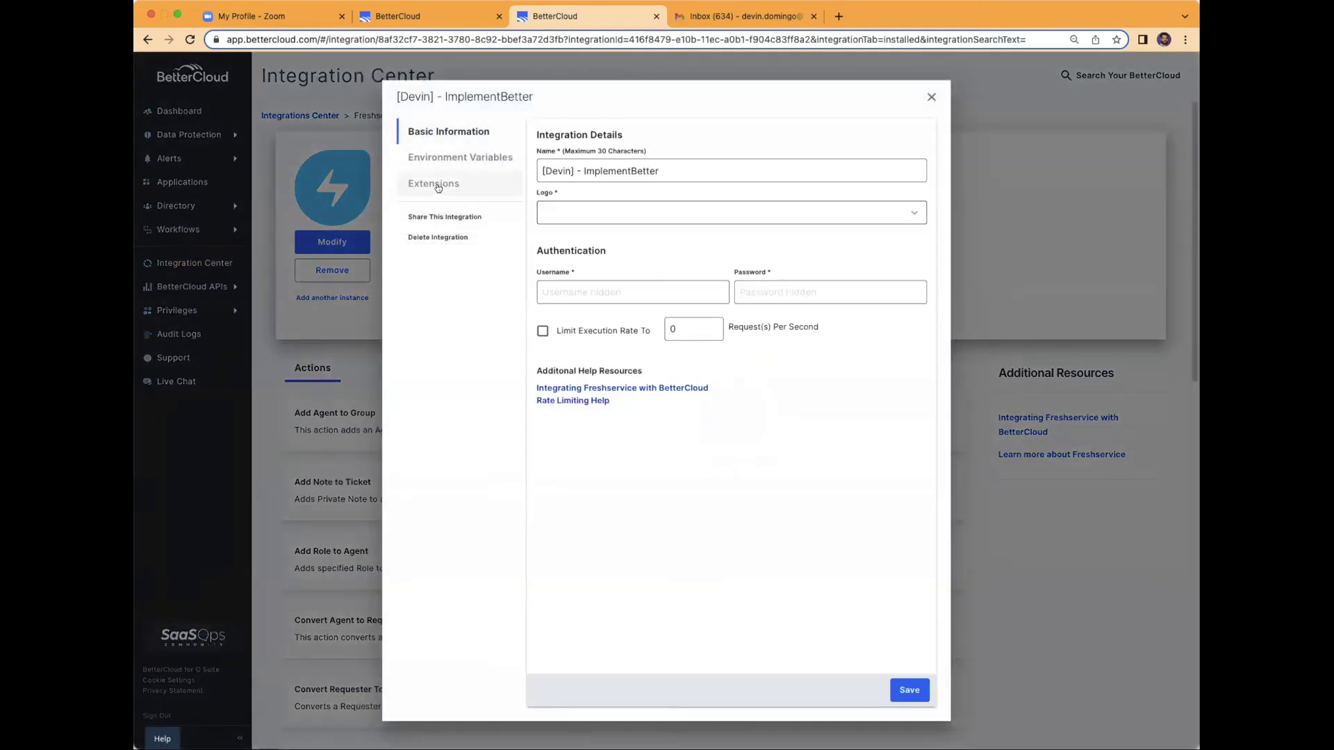
click(438, 185)
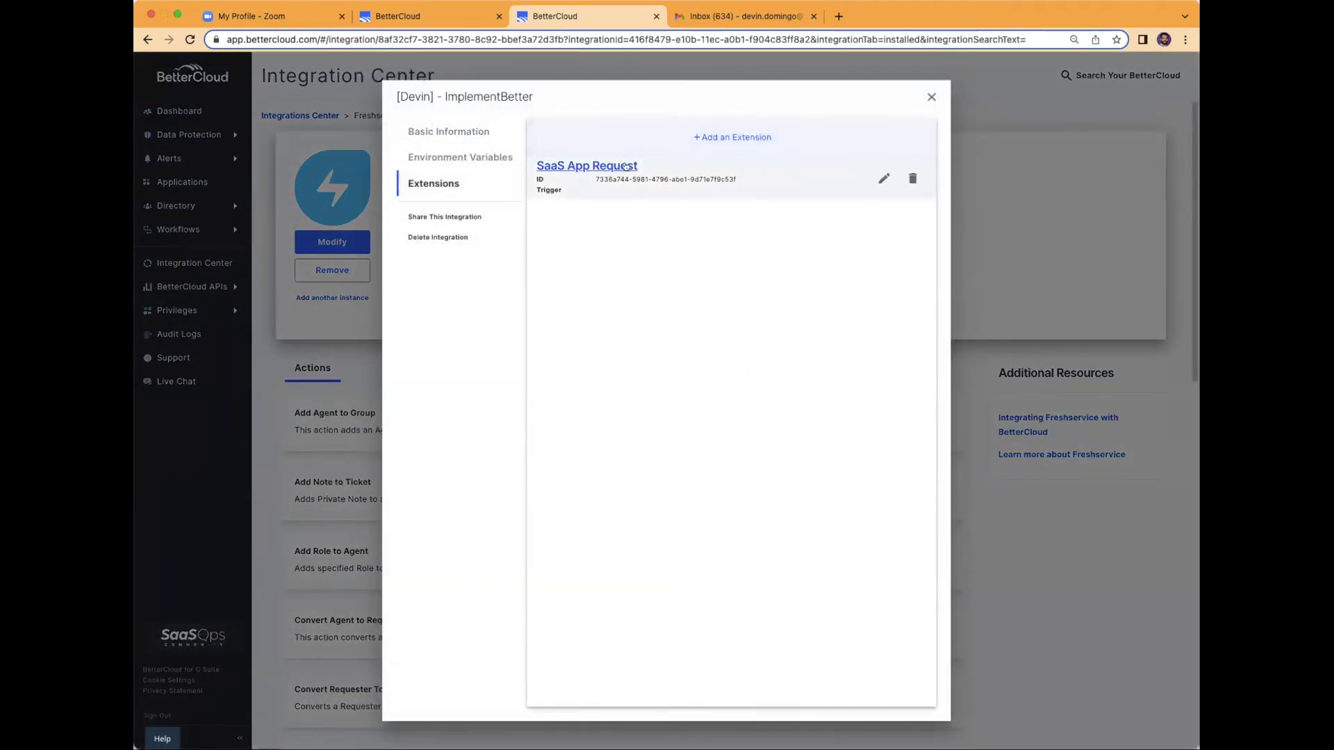
Back out of adding a new extension and select the existing SaaS App Request trigger
click(747, 136)
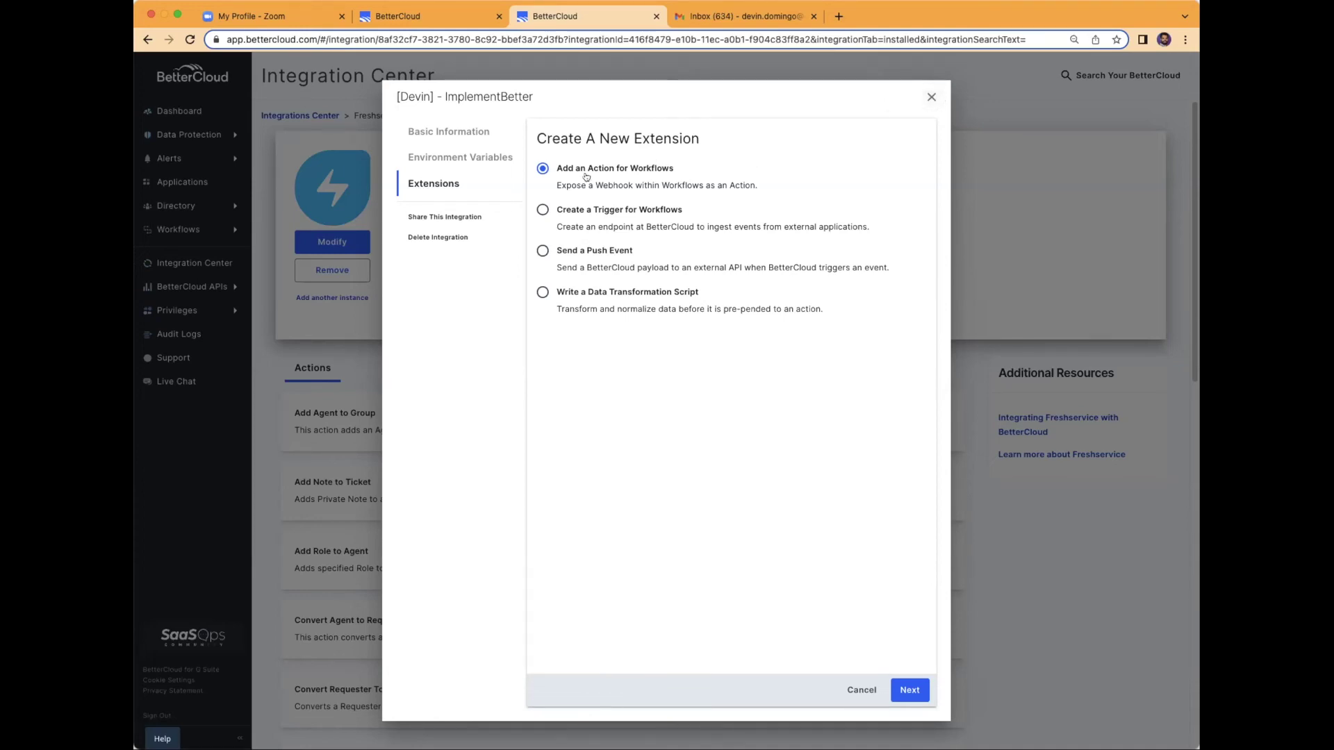
click(442, 159)
click(436, 182)
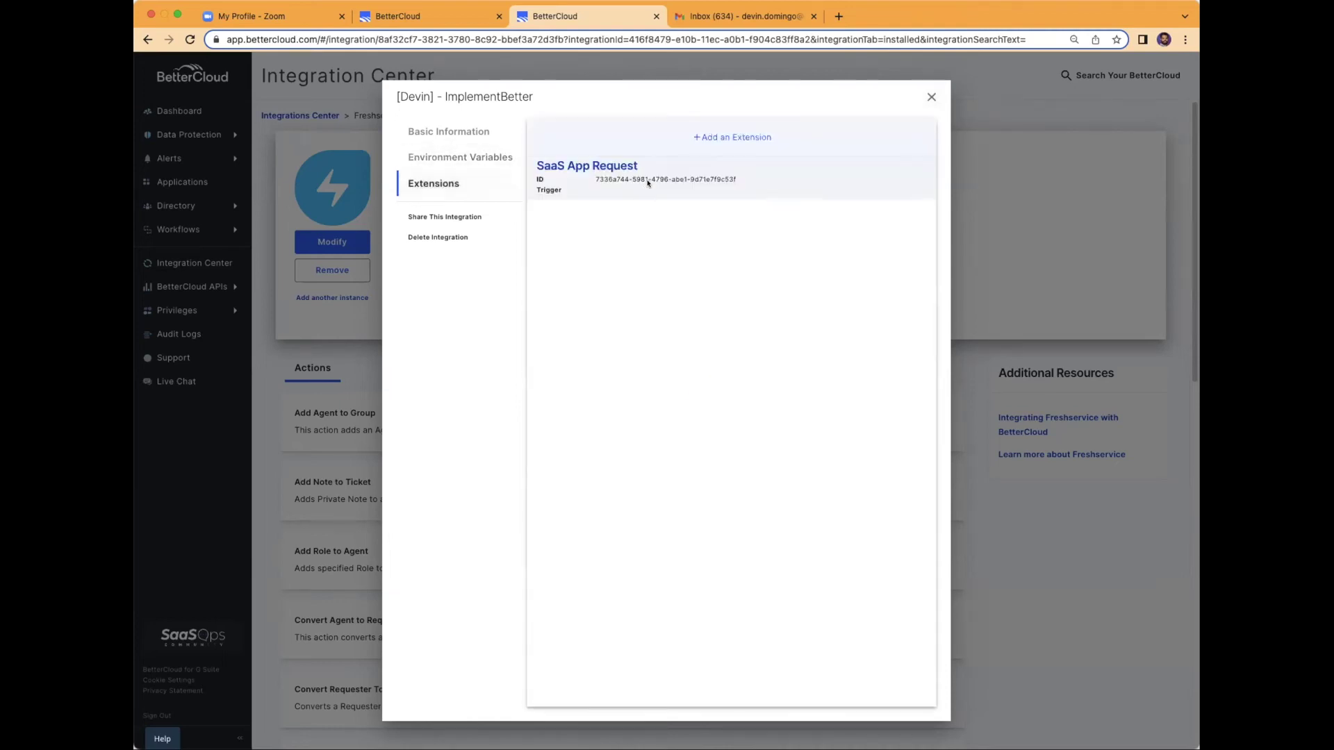
click(620, 165)
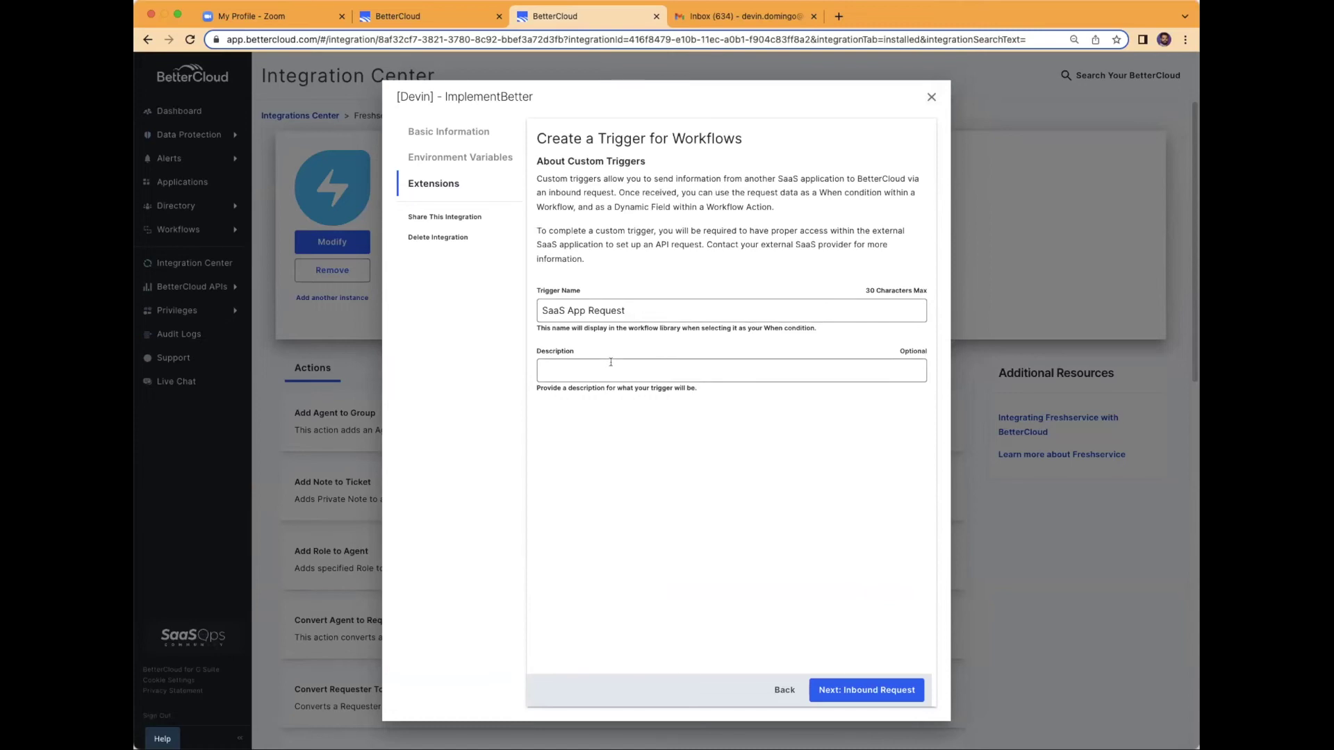
Continue to Inbound Request, select the endpoint URL, and keep AppRequest as the identifying parameter
click(883, 693)
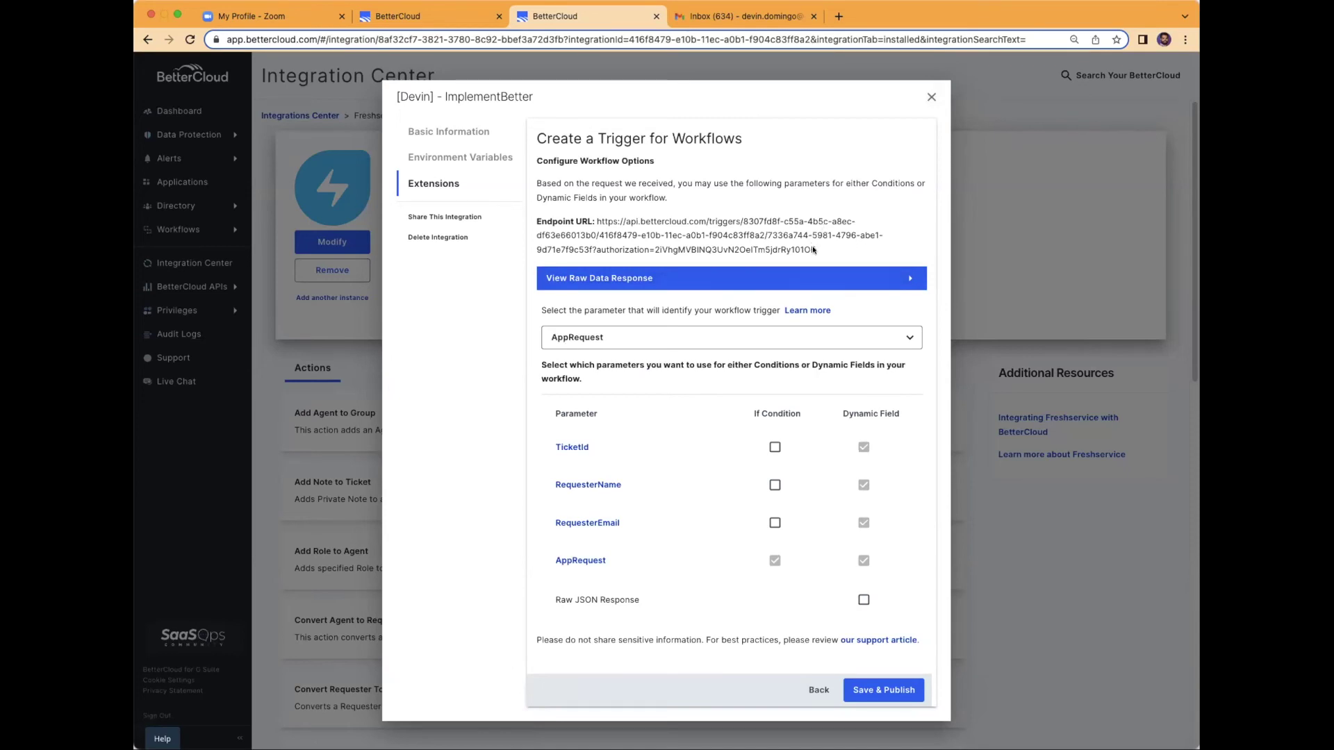
drag(816, 251, 595, 221)
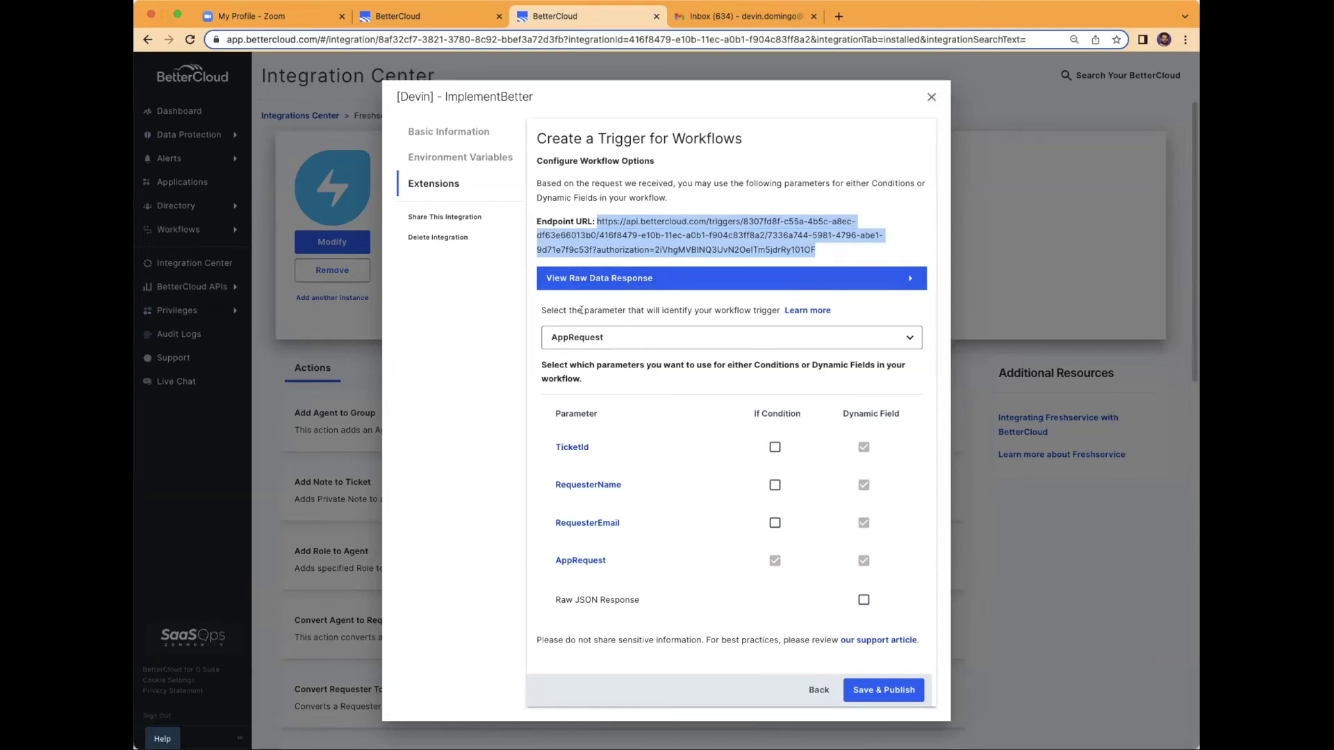
click(688, 340)
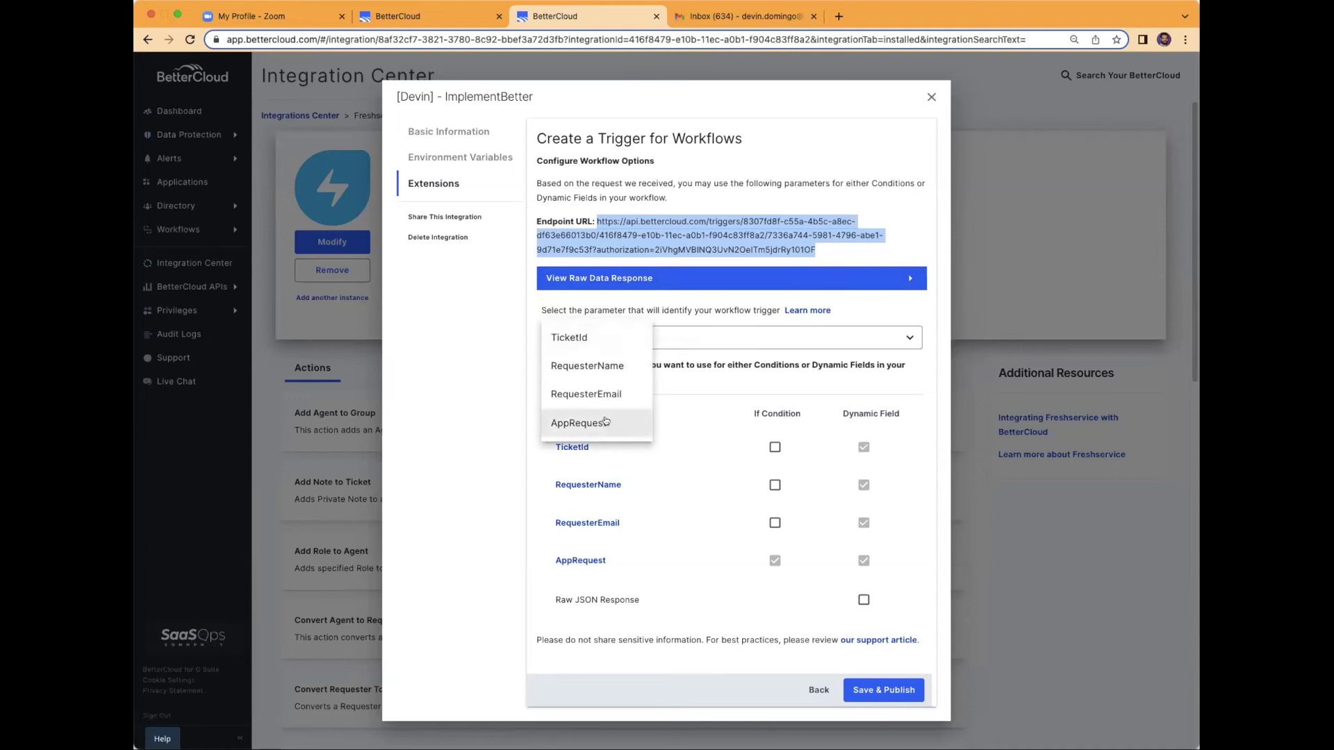
click(414, 419)
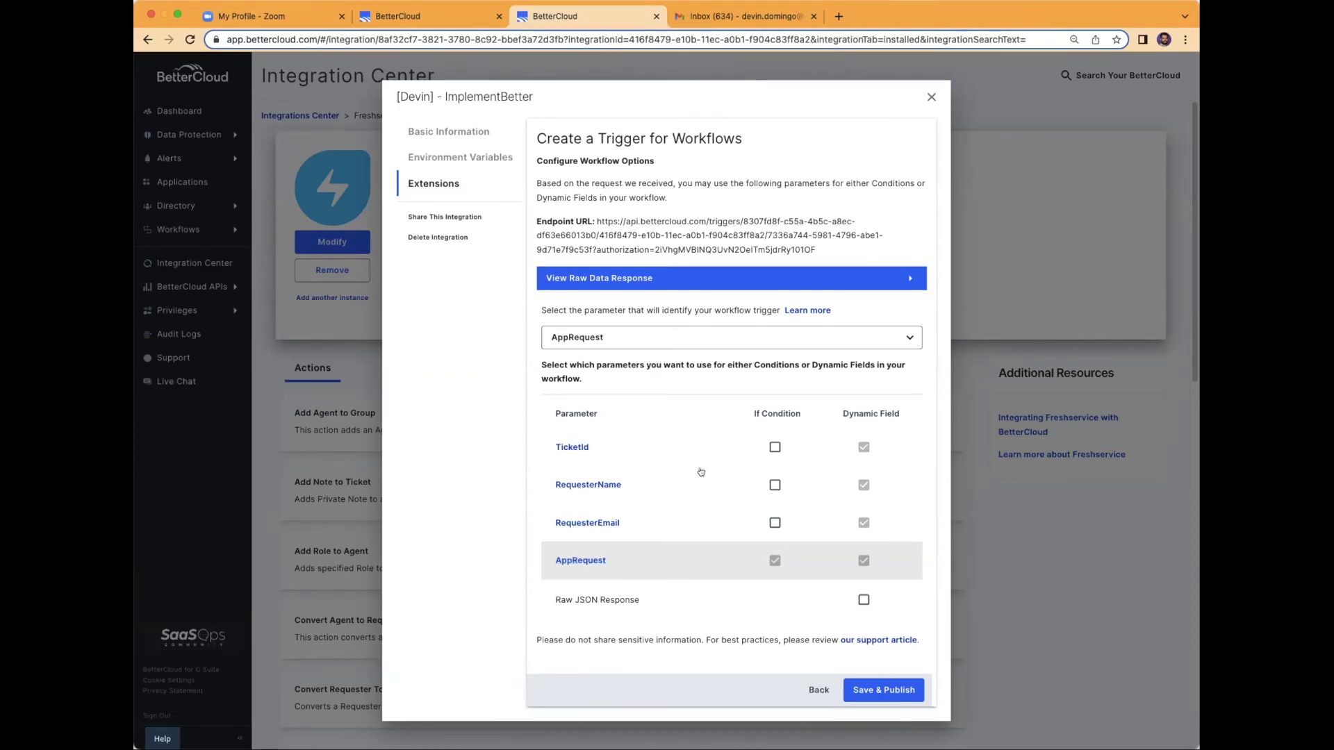
mouse_move(864, 449)
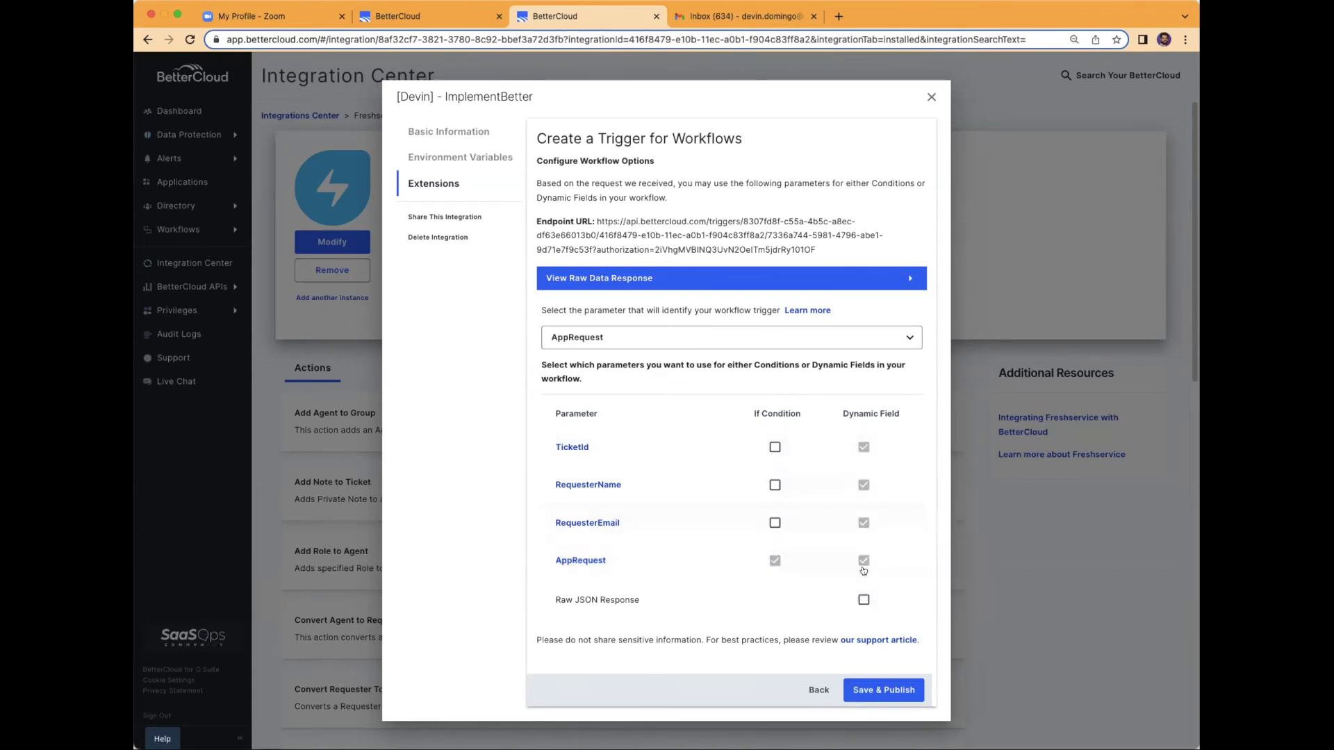
mouse_move(860, 560)
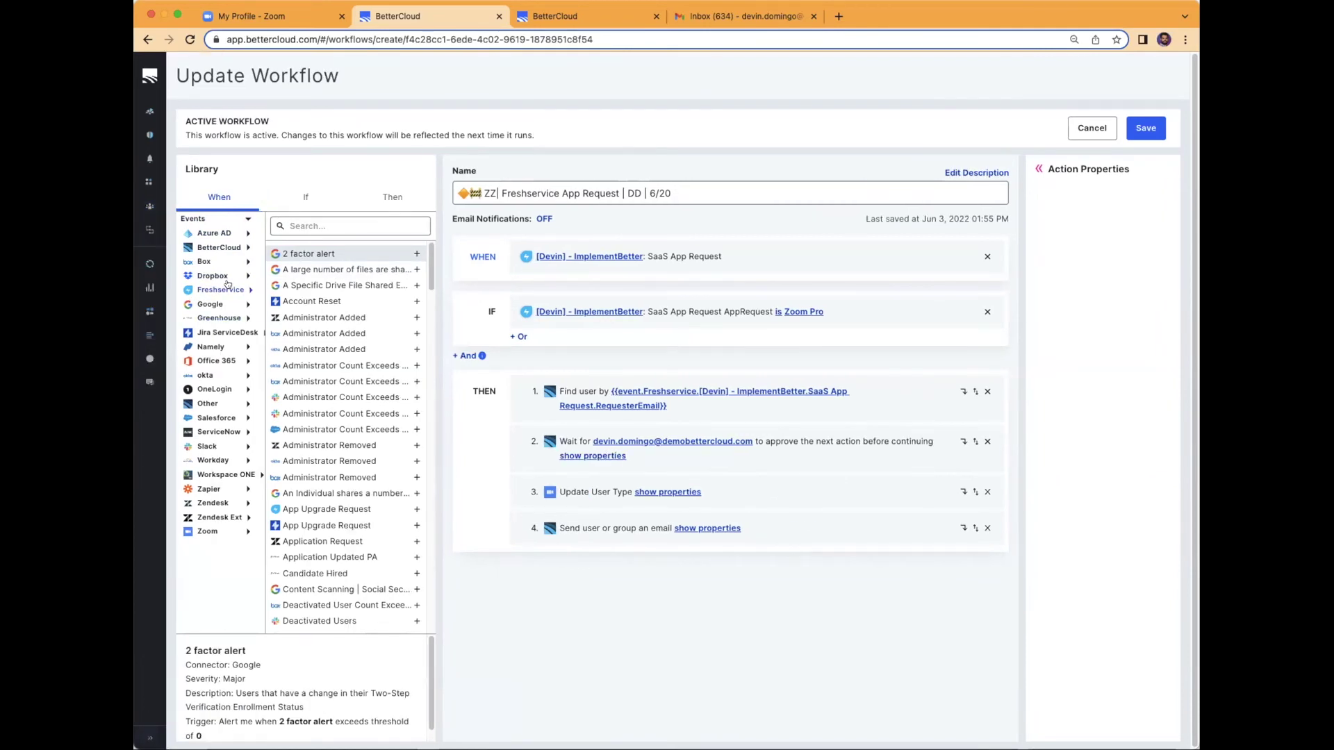
Browse Freshservice trigger events and conditions, then show the Find User by Email step's properties
click(221, 289)
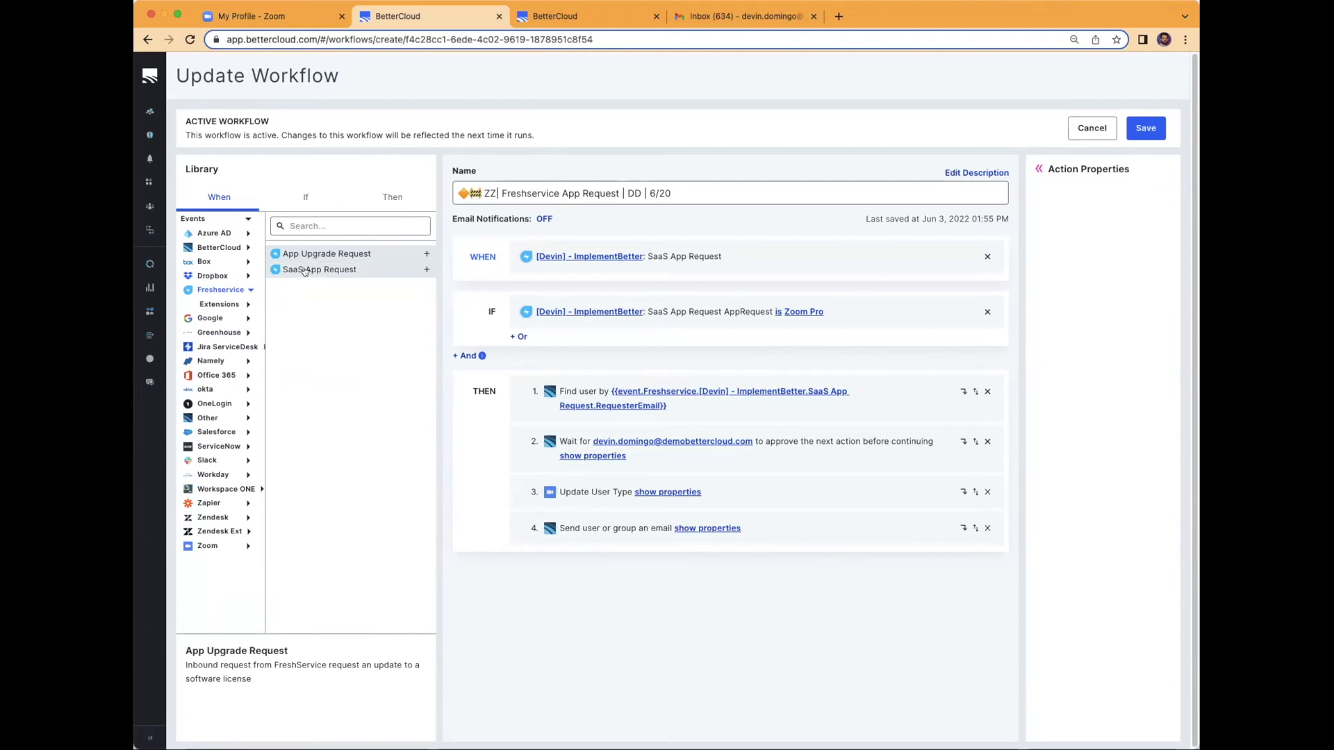
click(310, 198)
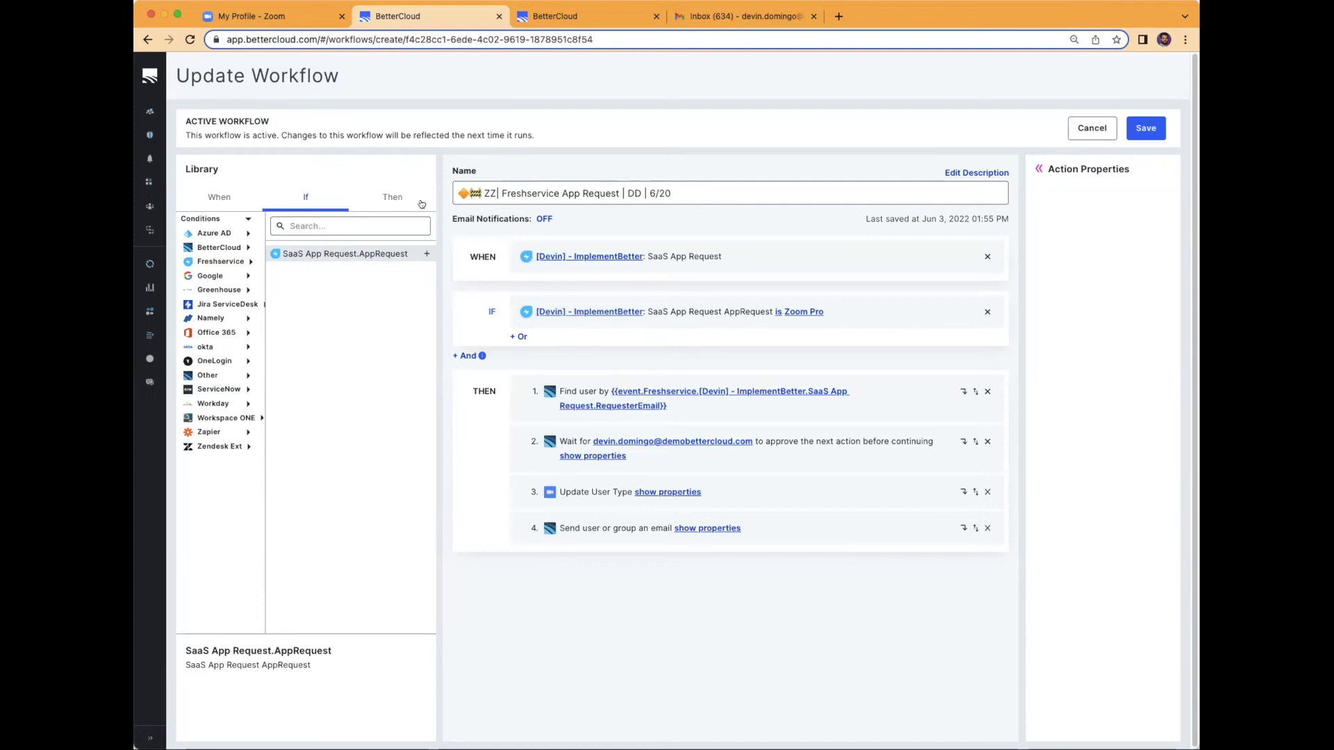
click(884, 398)
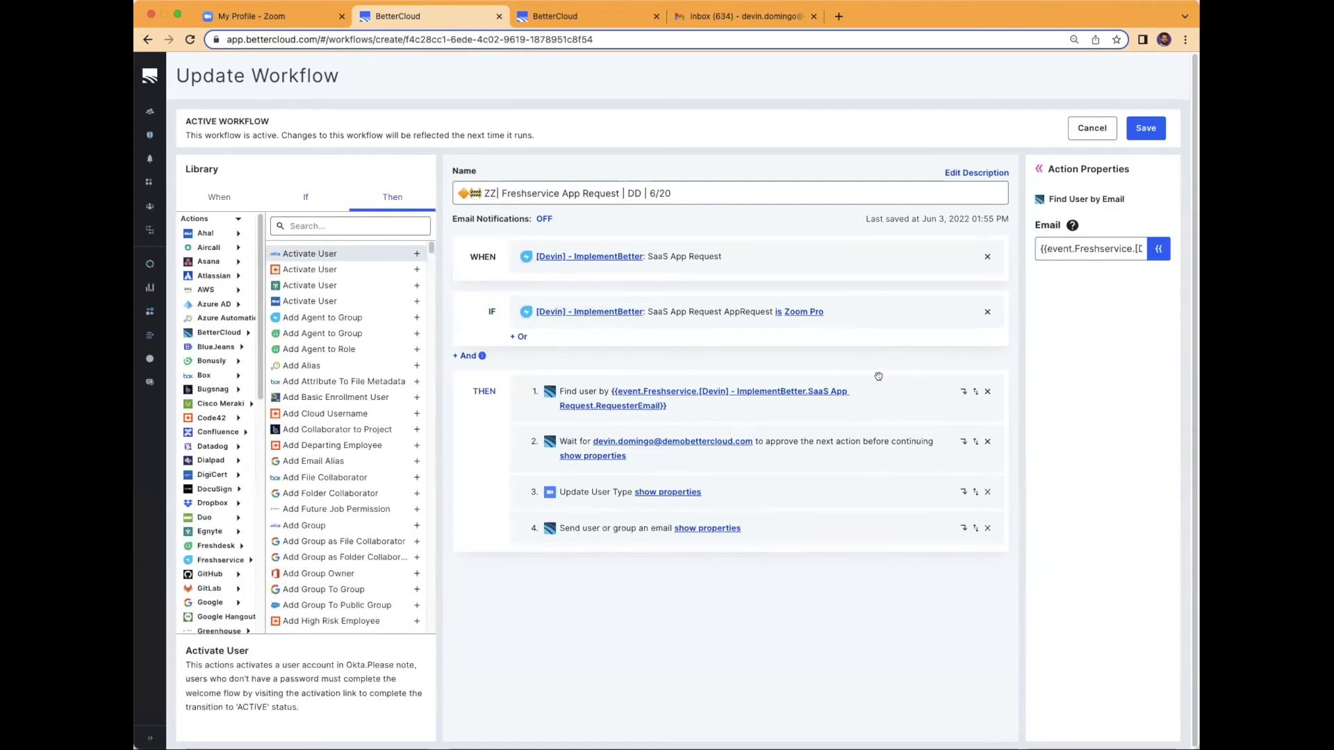
Expand Action Properties to check the Find User by Email step's requester-email variable
click(1039, 169)
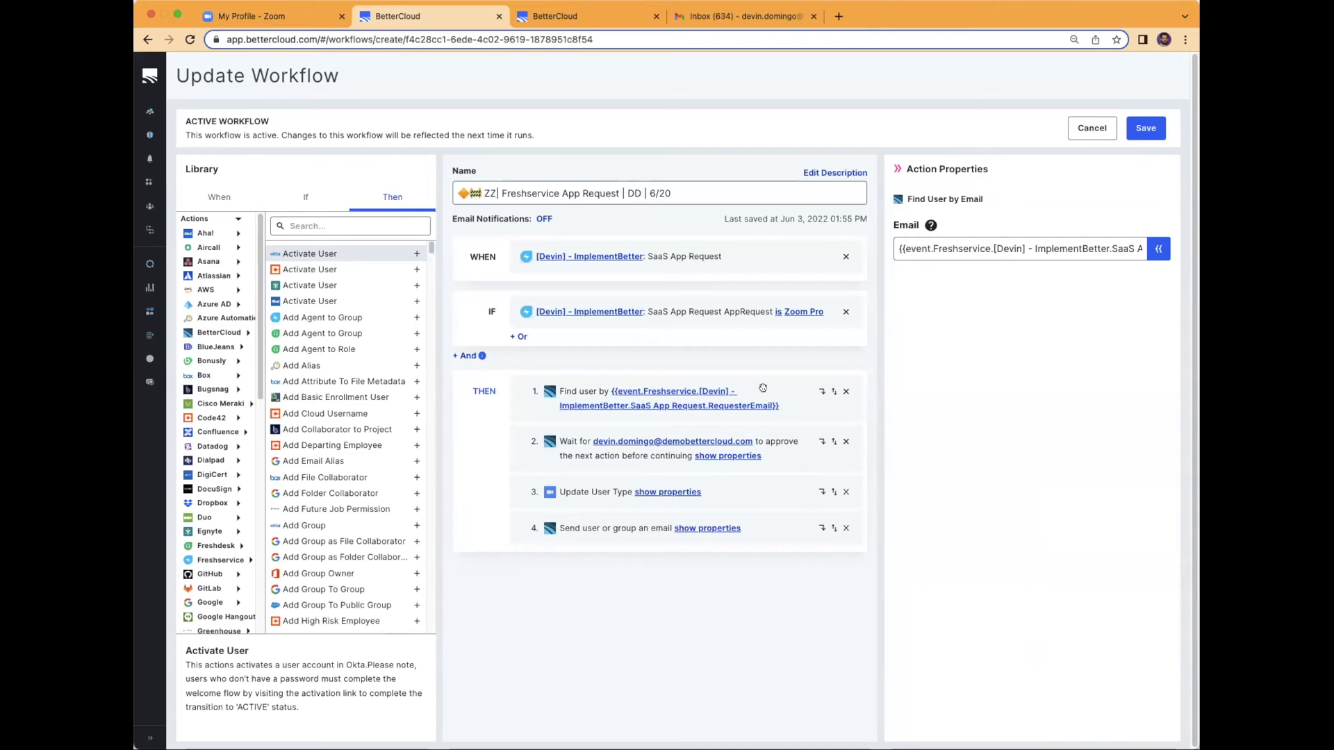
click(1165, 250)
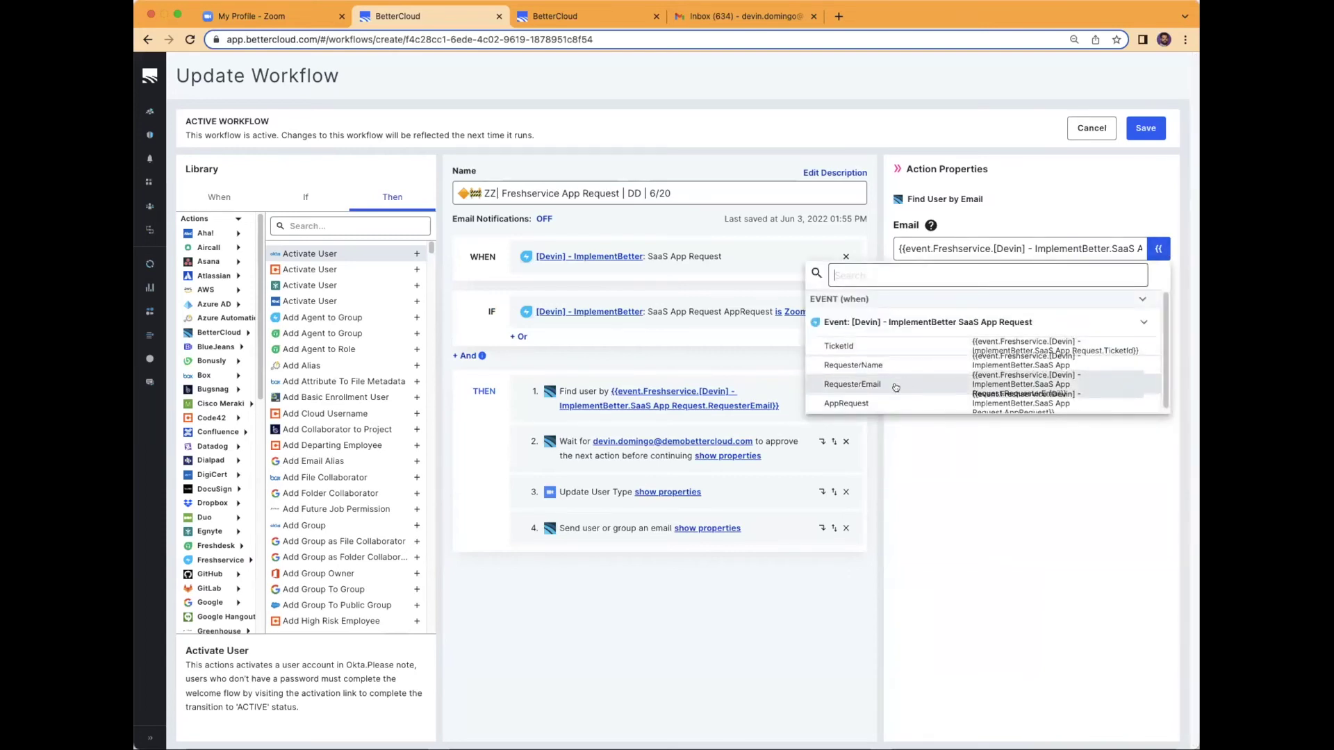
click(963, 569)
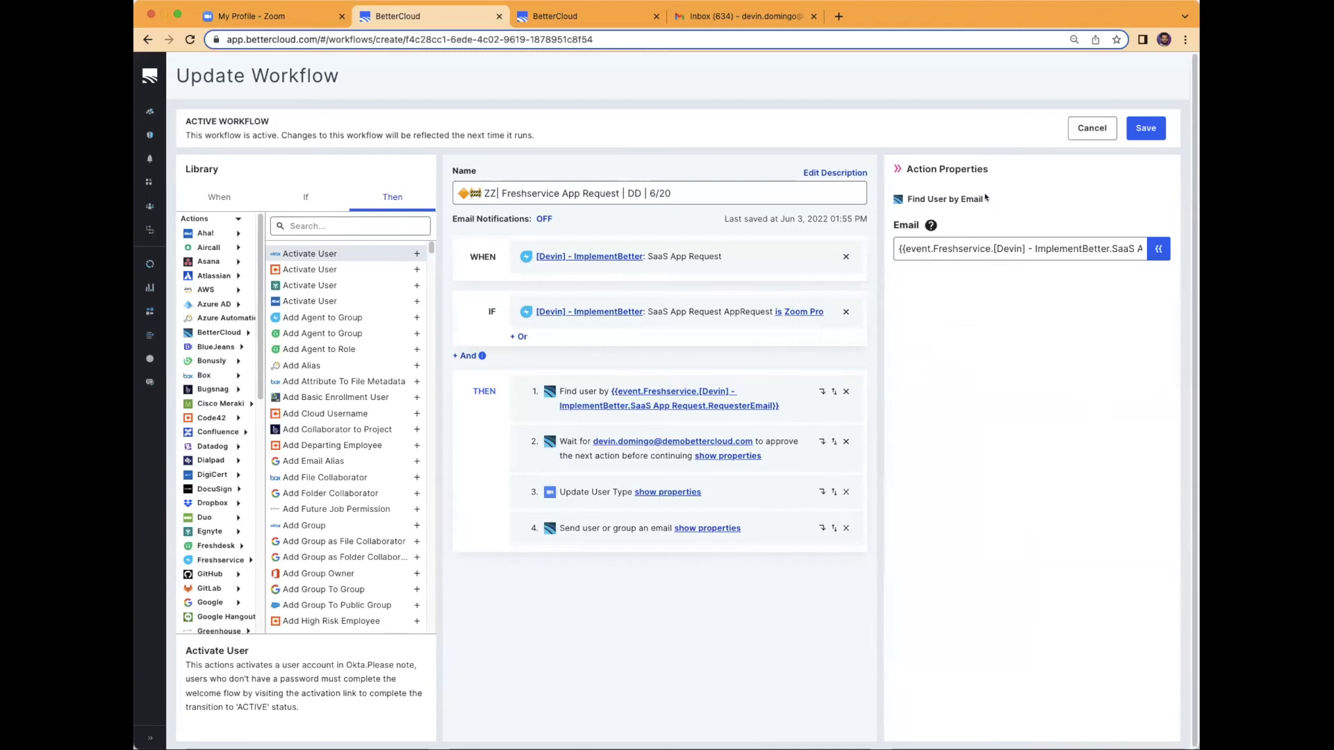
drag(987, 200, 906, 203)
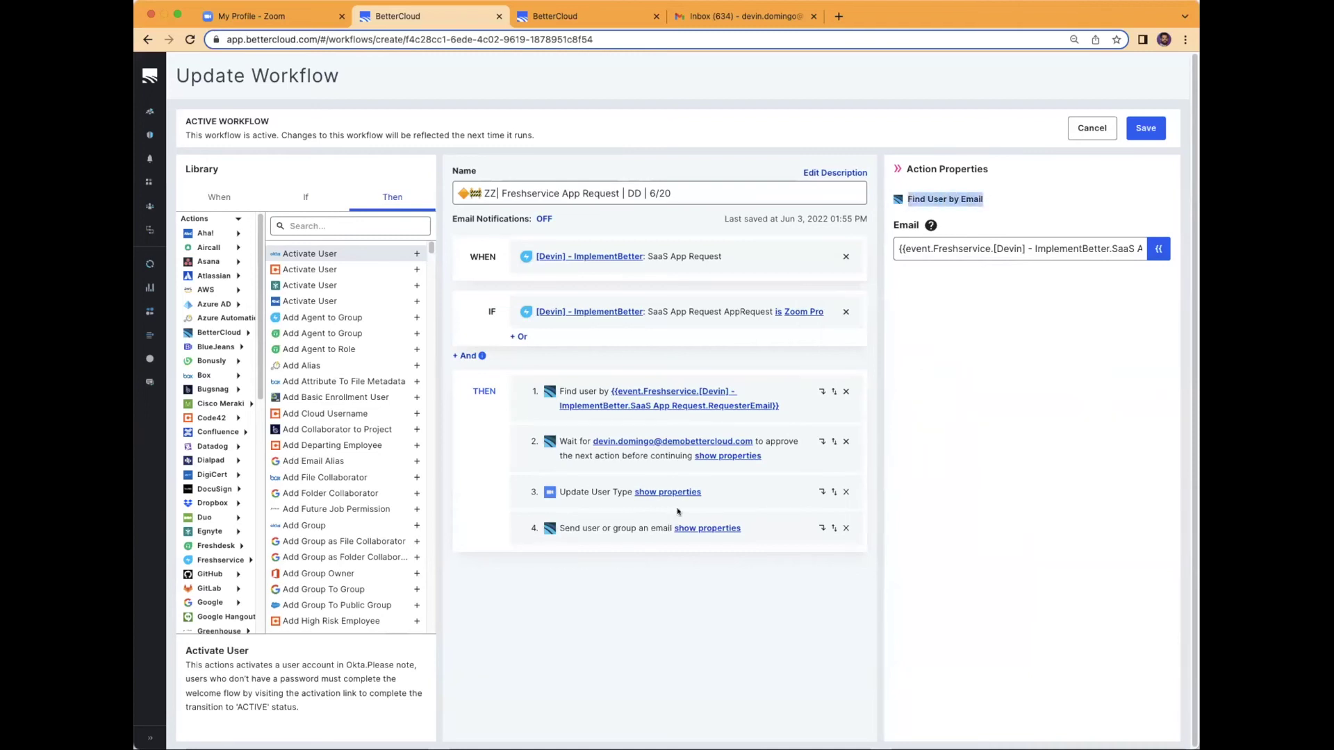
click(785, 445)
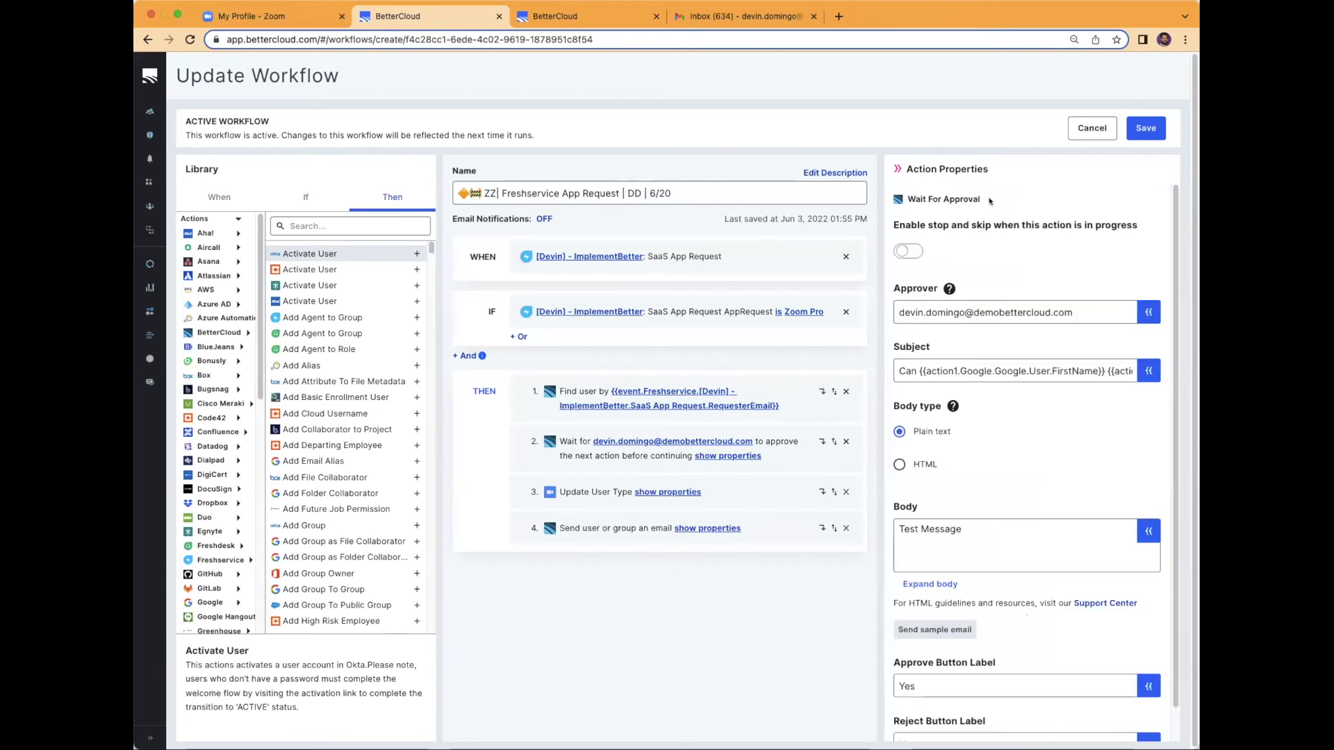
Replace the Wait For Approval approver's fixed address with the Google user's Manager's Email variable
drag(988, 201, 906, 199)
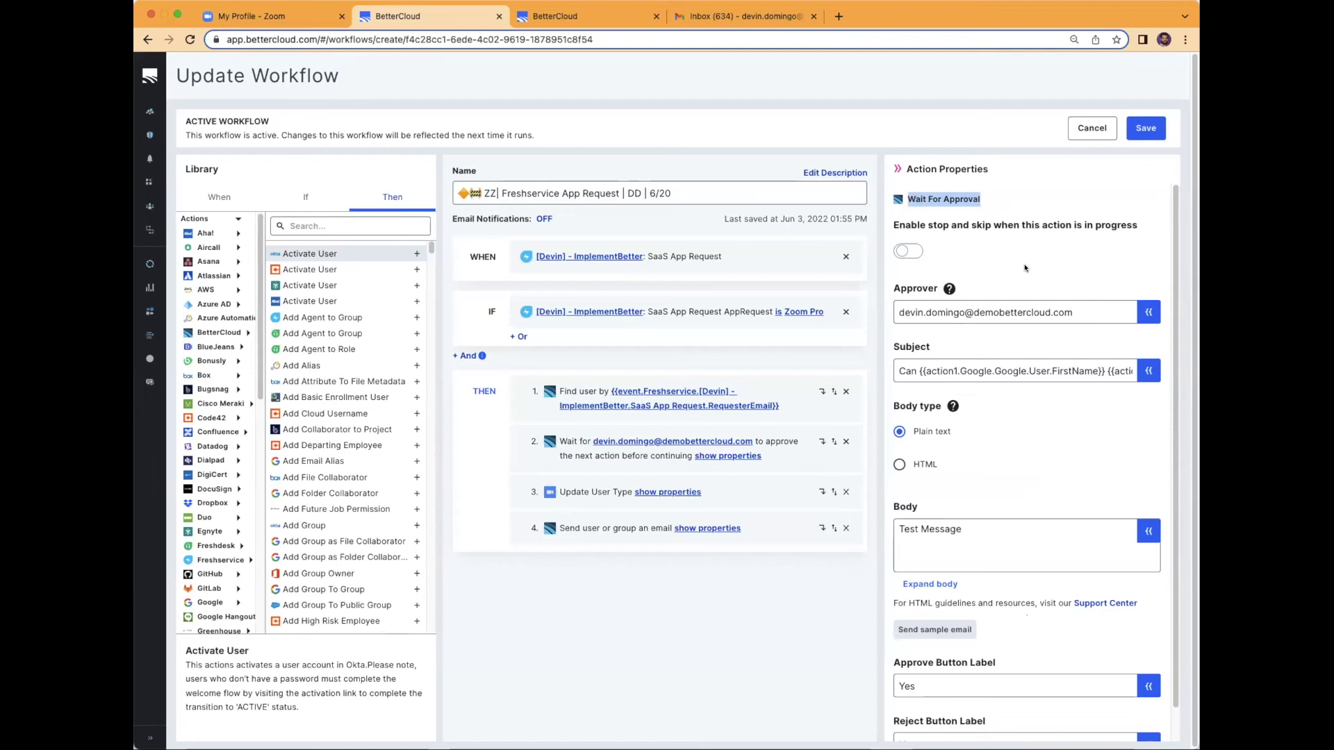
drag(1085, 313, 898, 313)
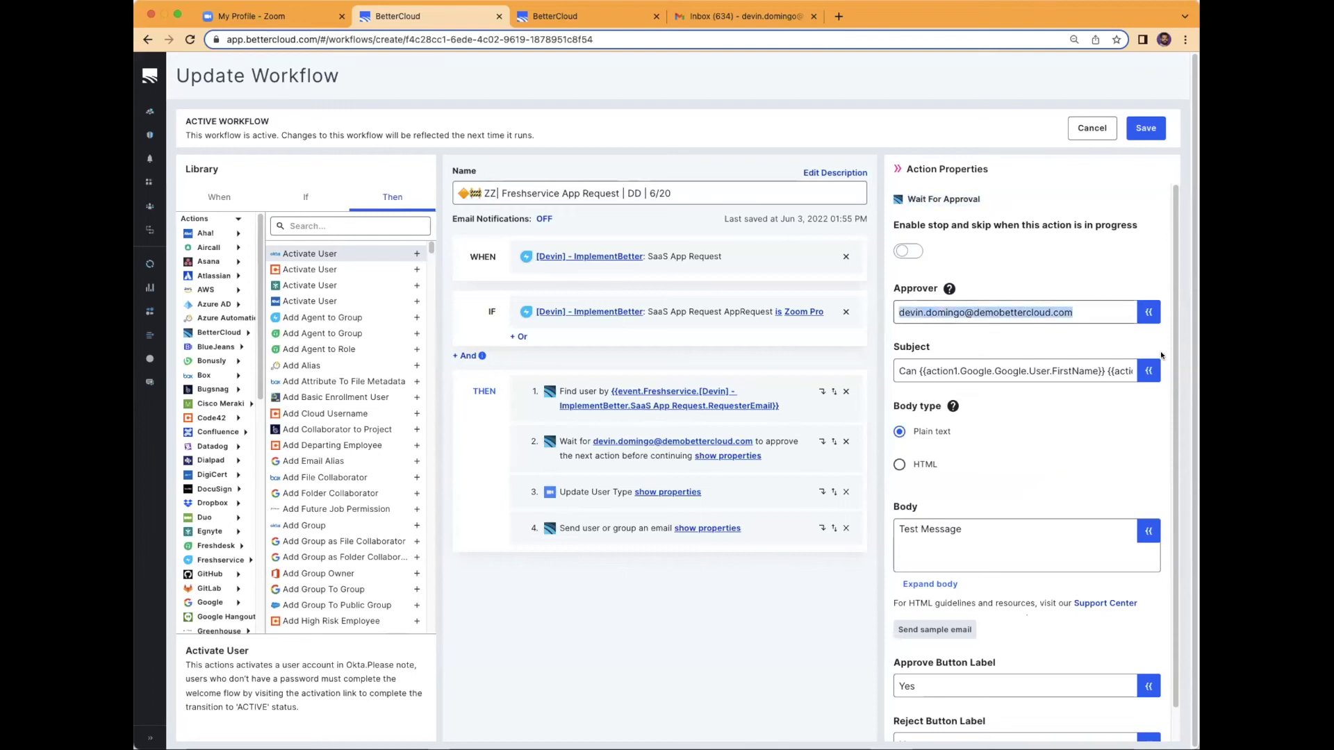
click(1148, 309)
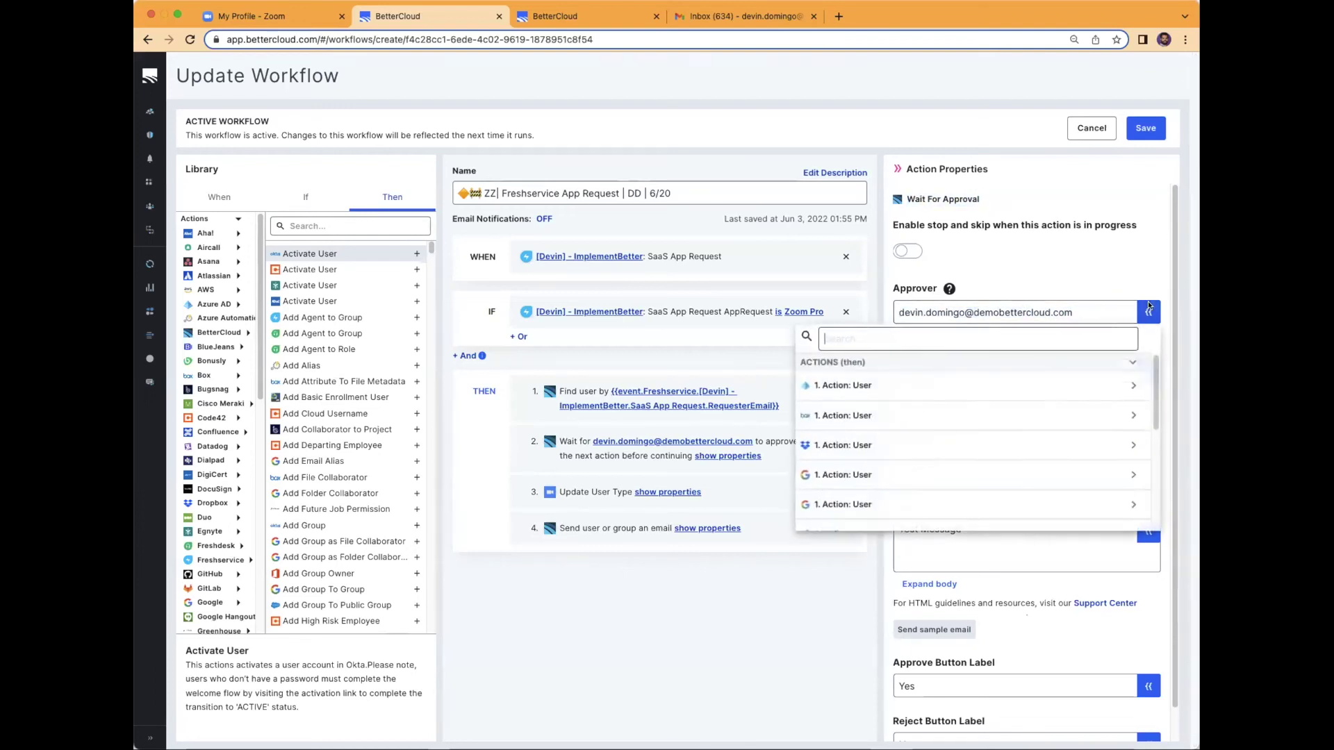
click(895, 474)
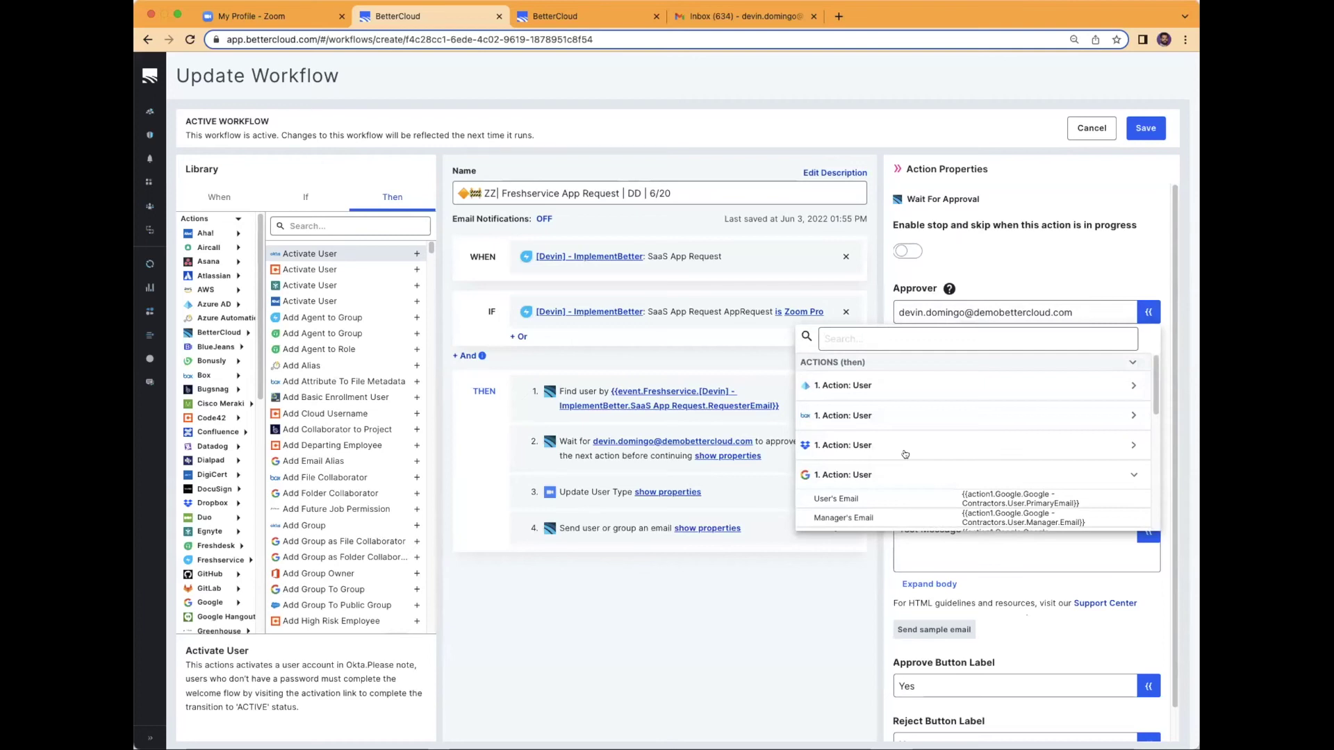
scroll(893, 476, down, 1)
click(877, 494)
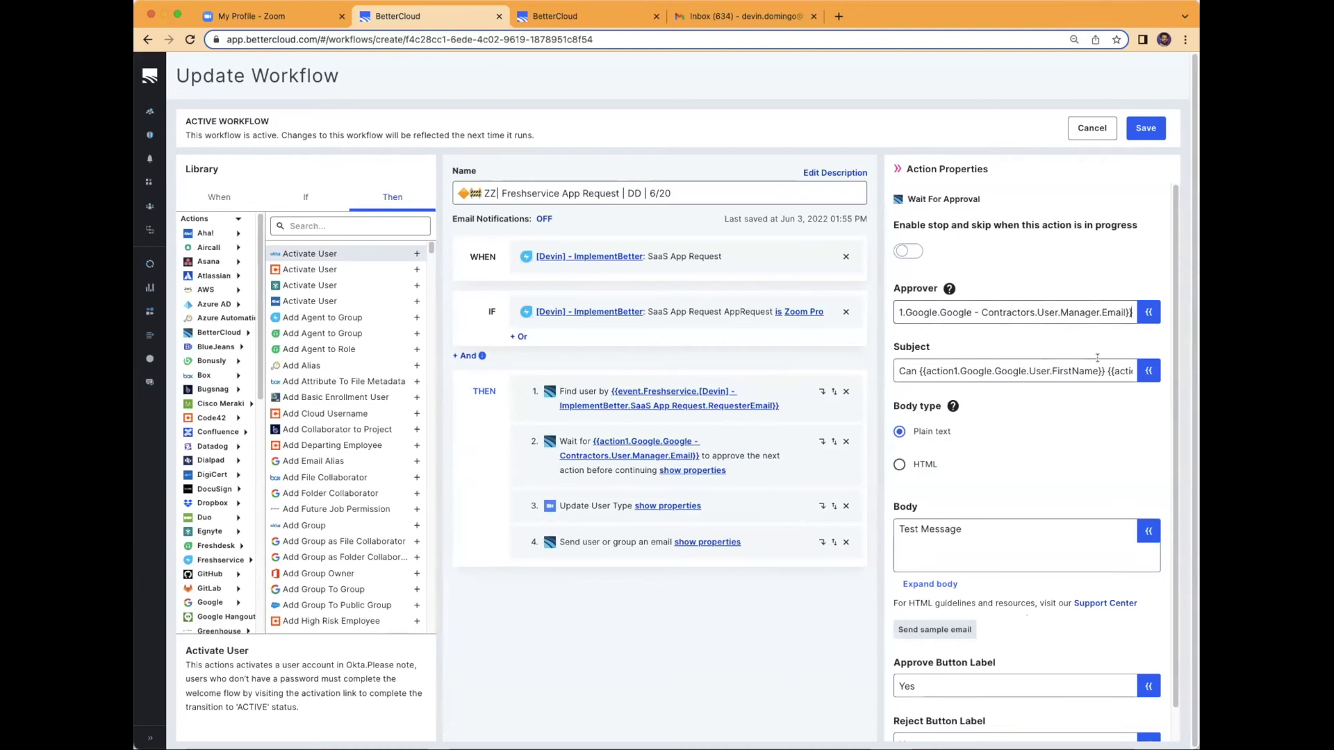
Browse the subject's Google user variables without changes, then show the Update User Type step
click(1152, 371)
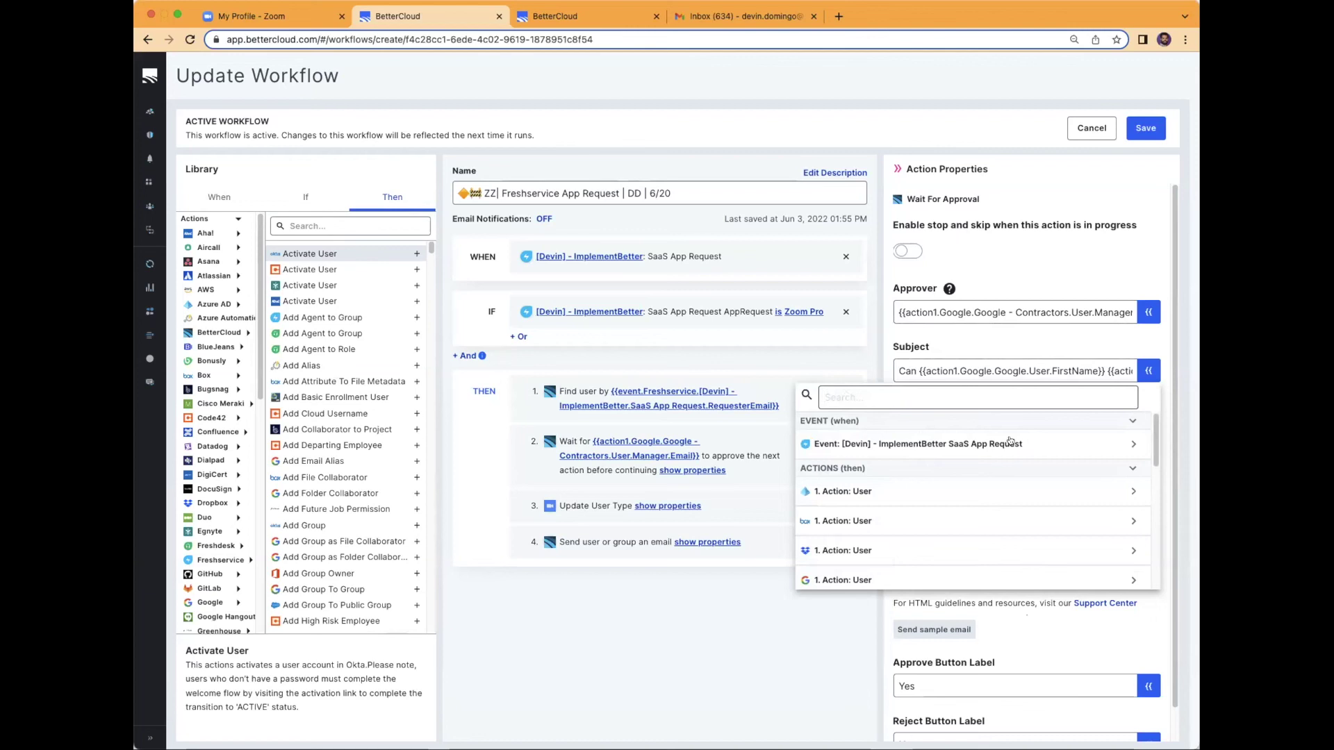
scroll(948, 497, down, 2)
click(902, 526)
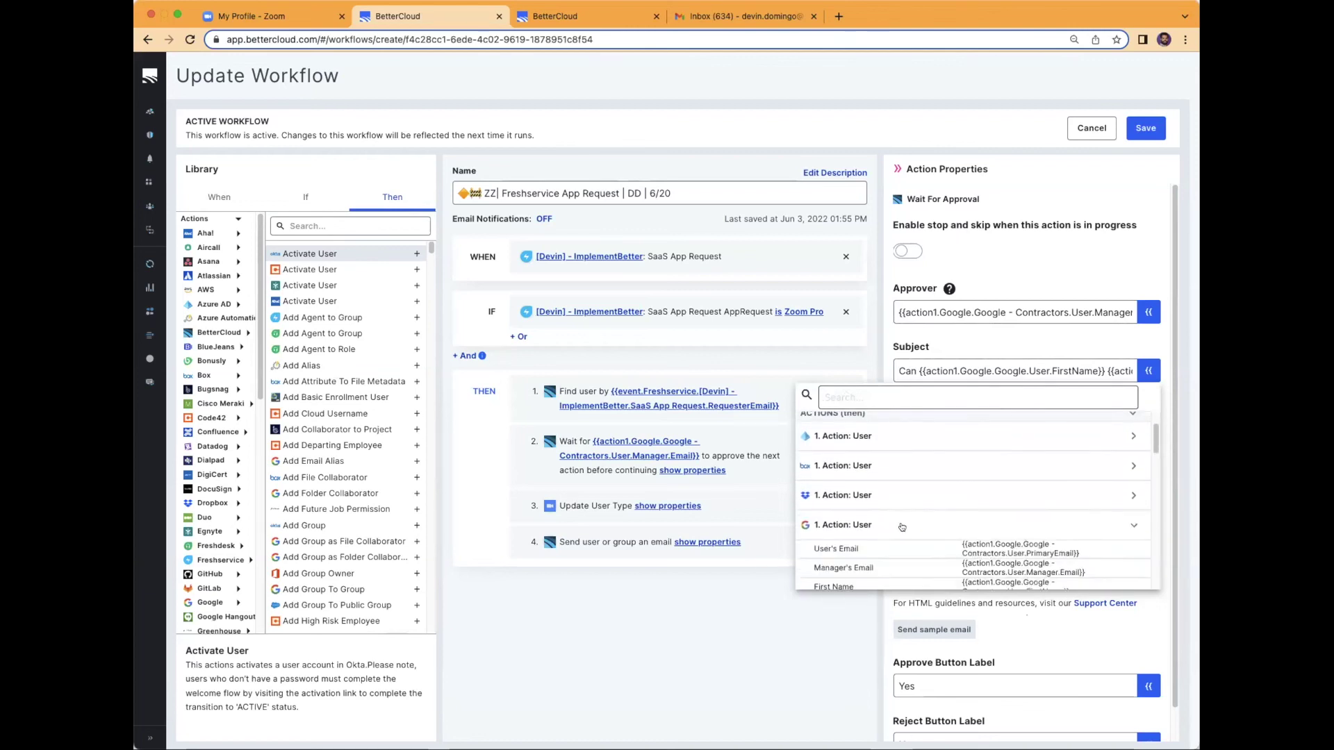
scroll(897, 535, down, 1)
scroll(880, 550, down, 1)
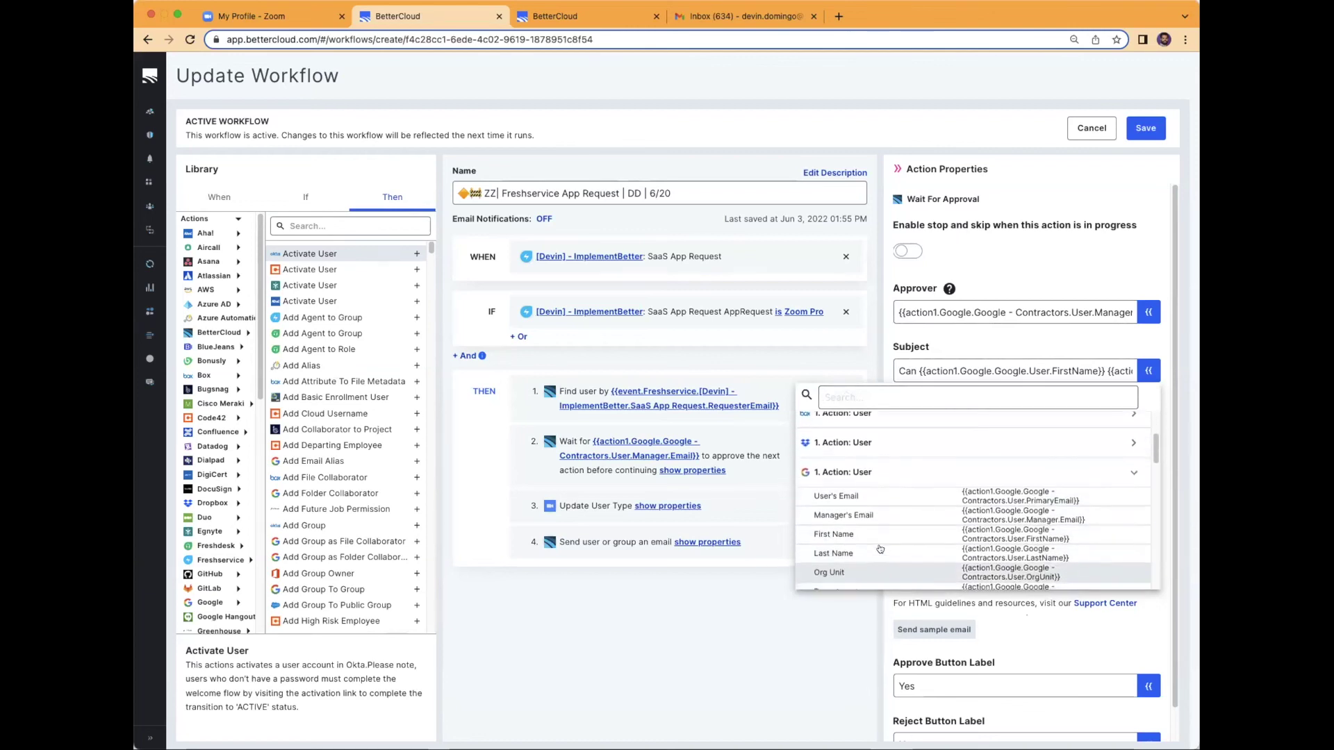
click(1182, 460)
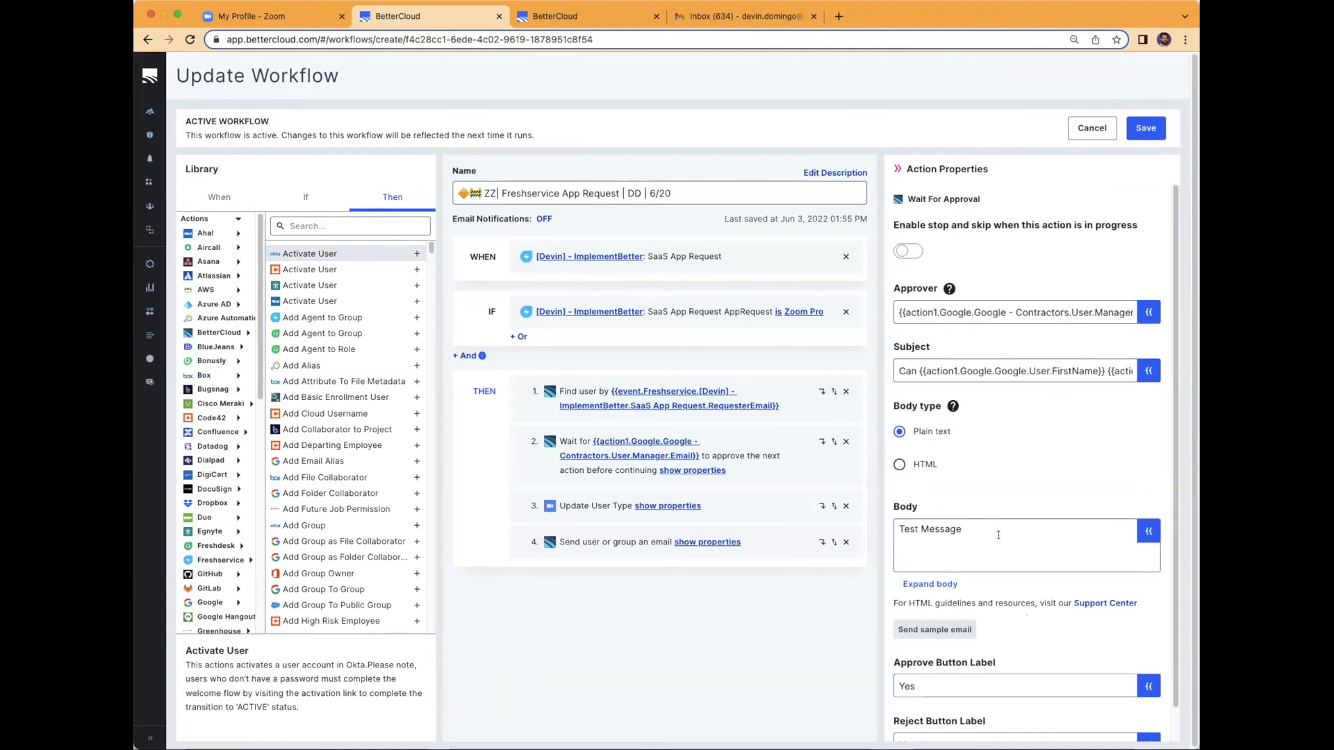
scroll(999, 534, down, 1)
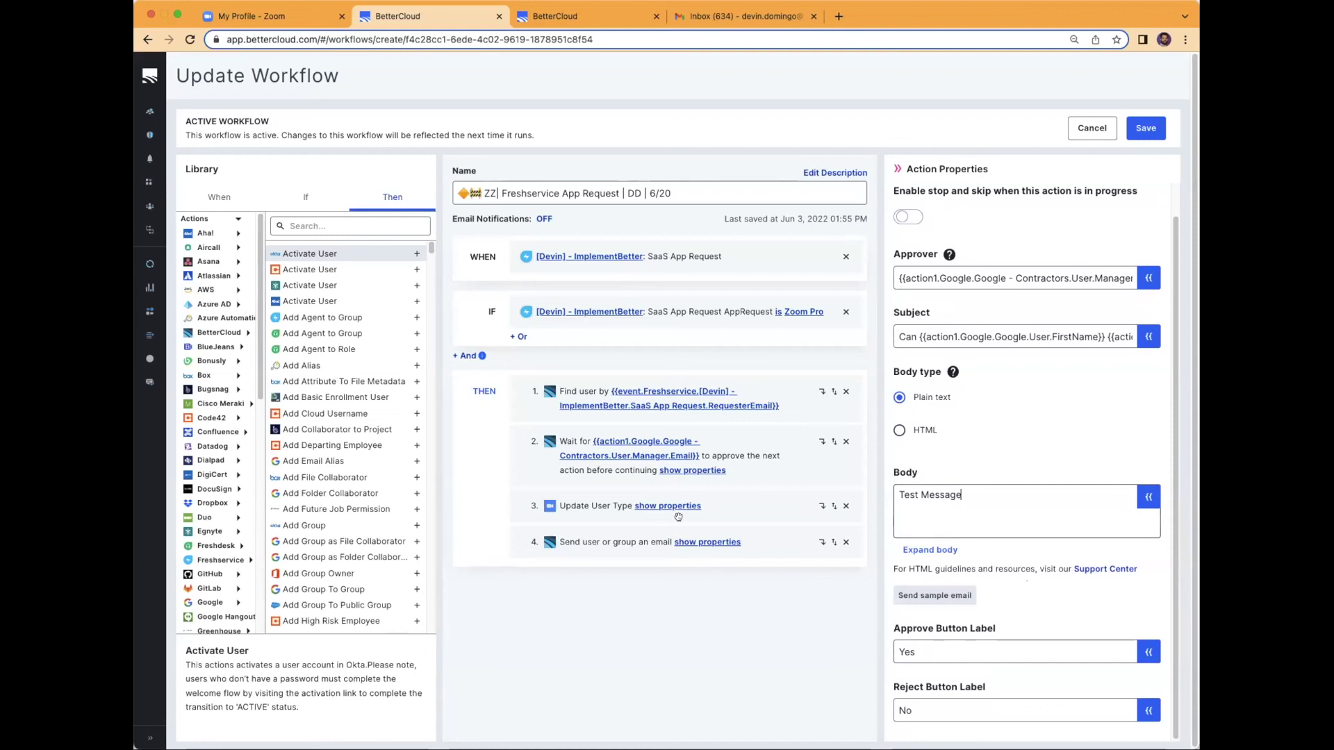
click(748, 504)
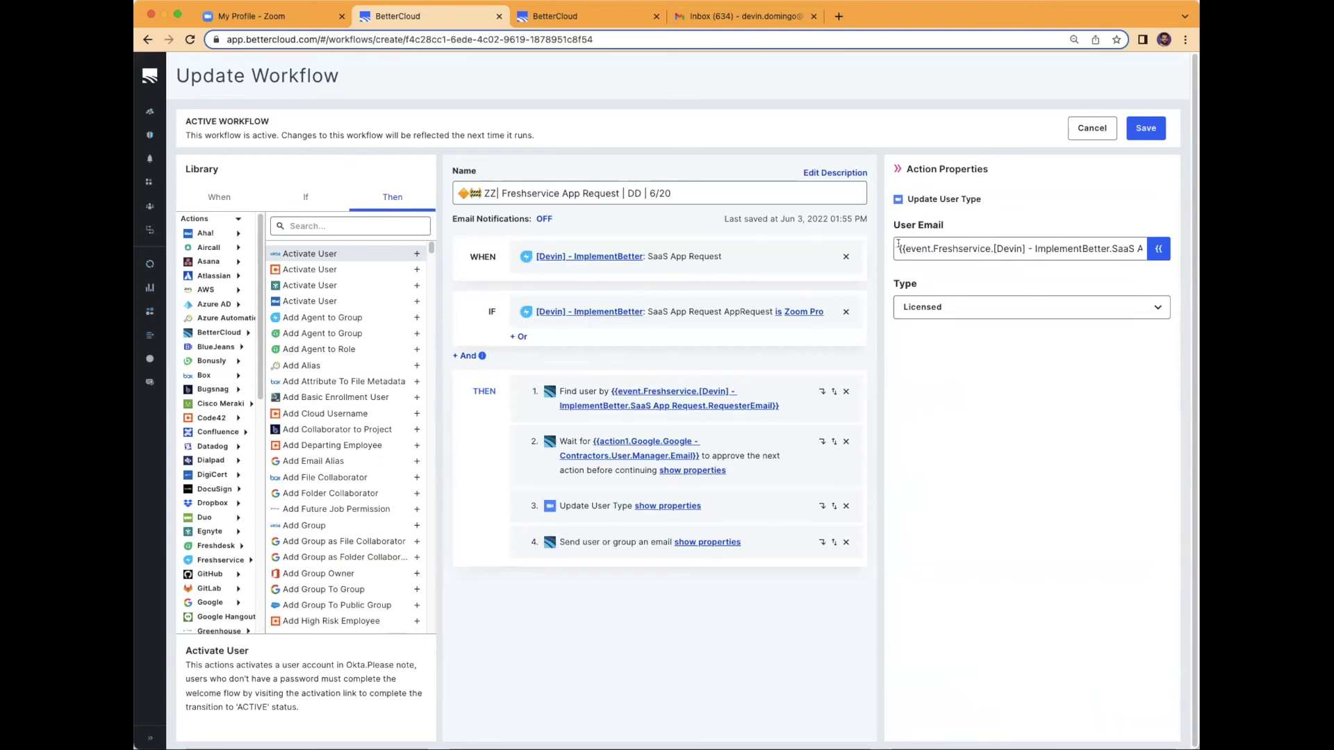
drag(898, 248, 1103, 376)
click(1095, 307)
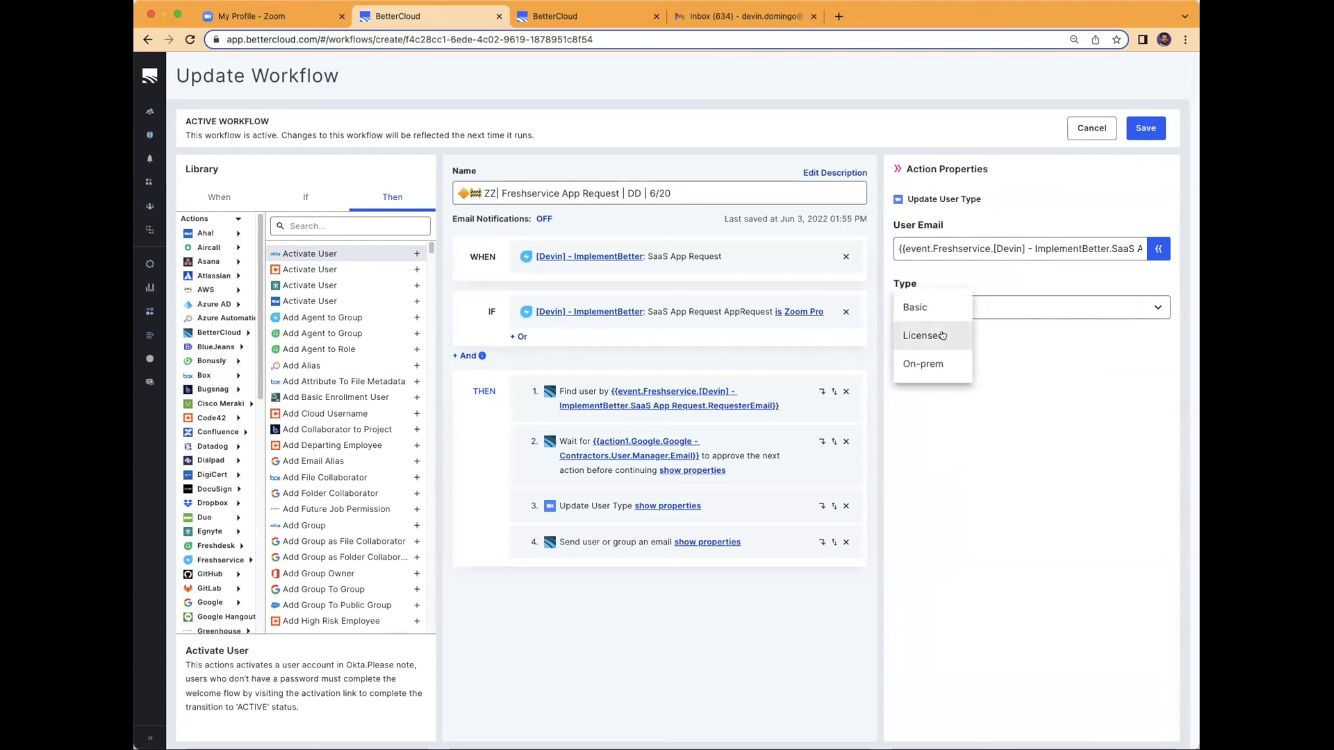
click(943, 337)
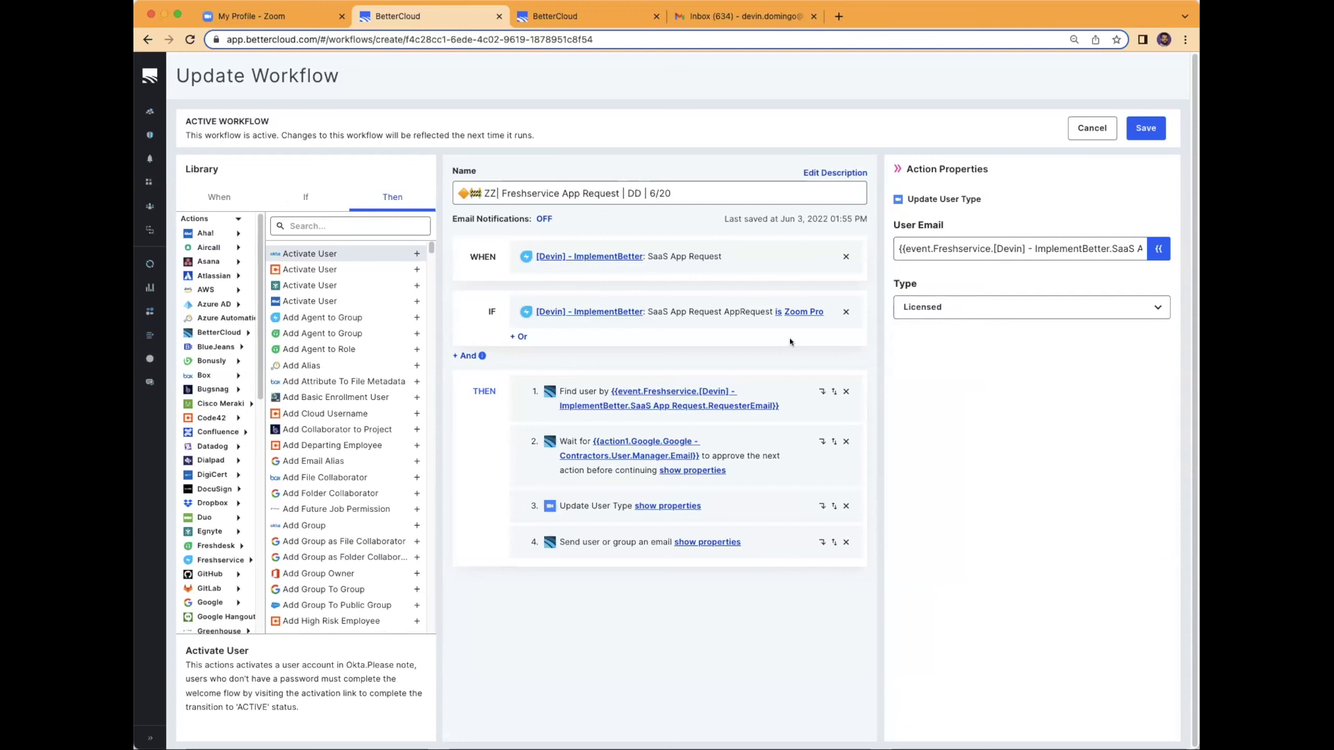
click(757, 548)
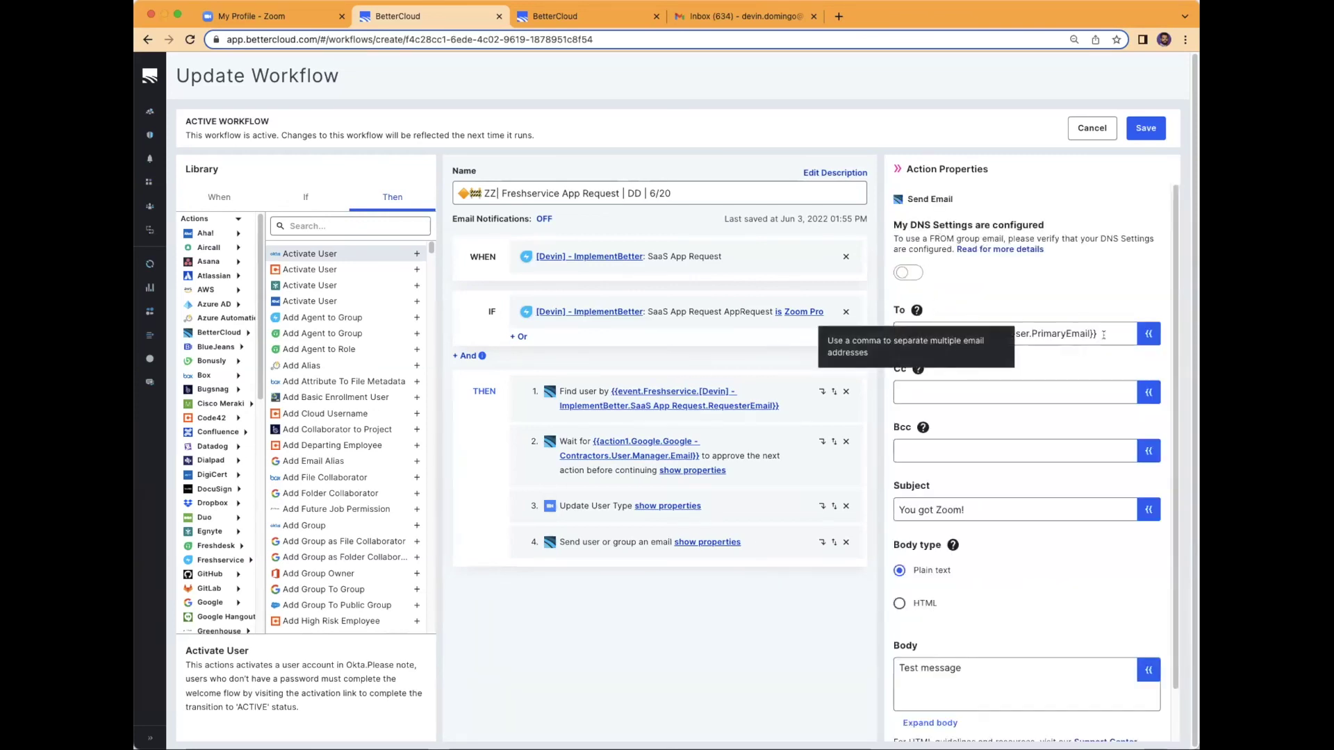
Switch the Update User Type step's error handling from stop to continue on error
scroll(1073, 341, down, 2)
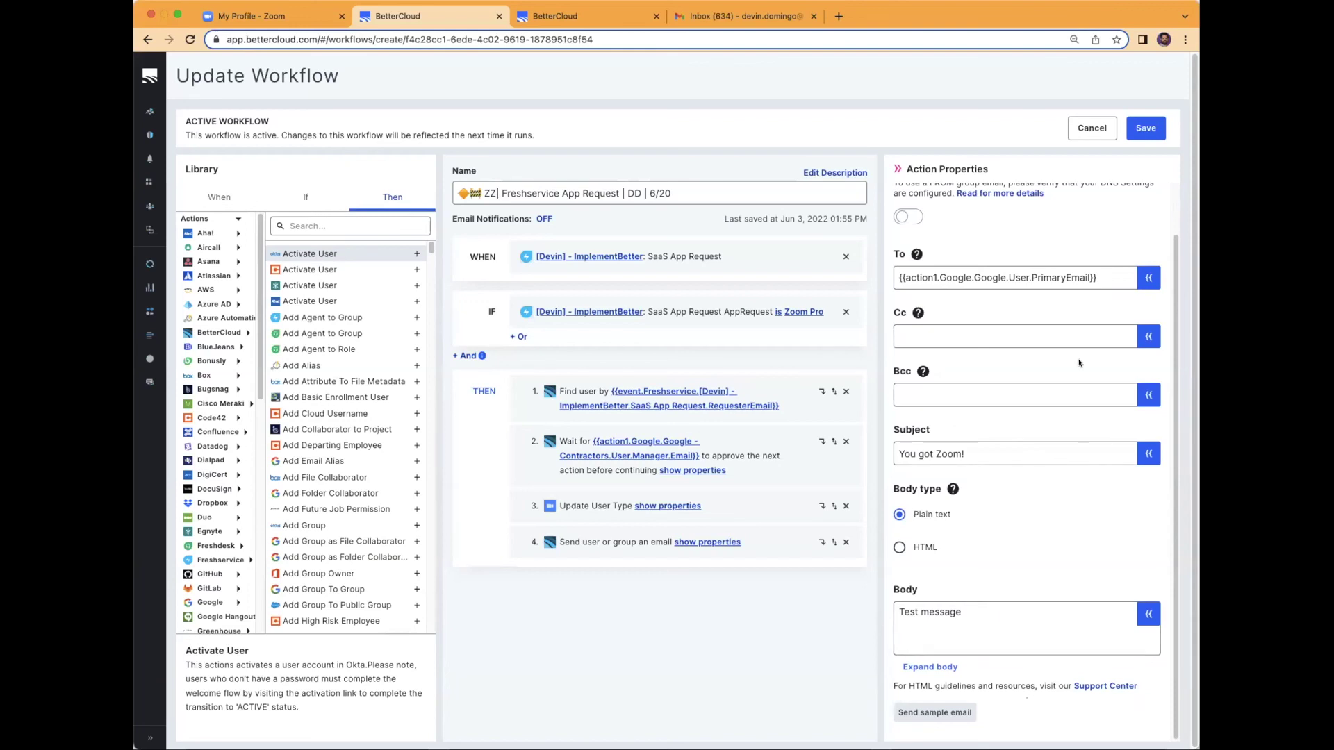
click(820, 508)
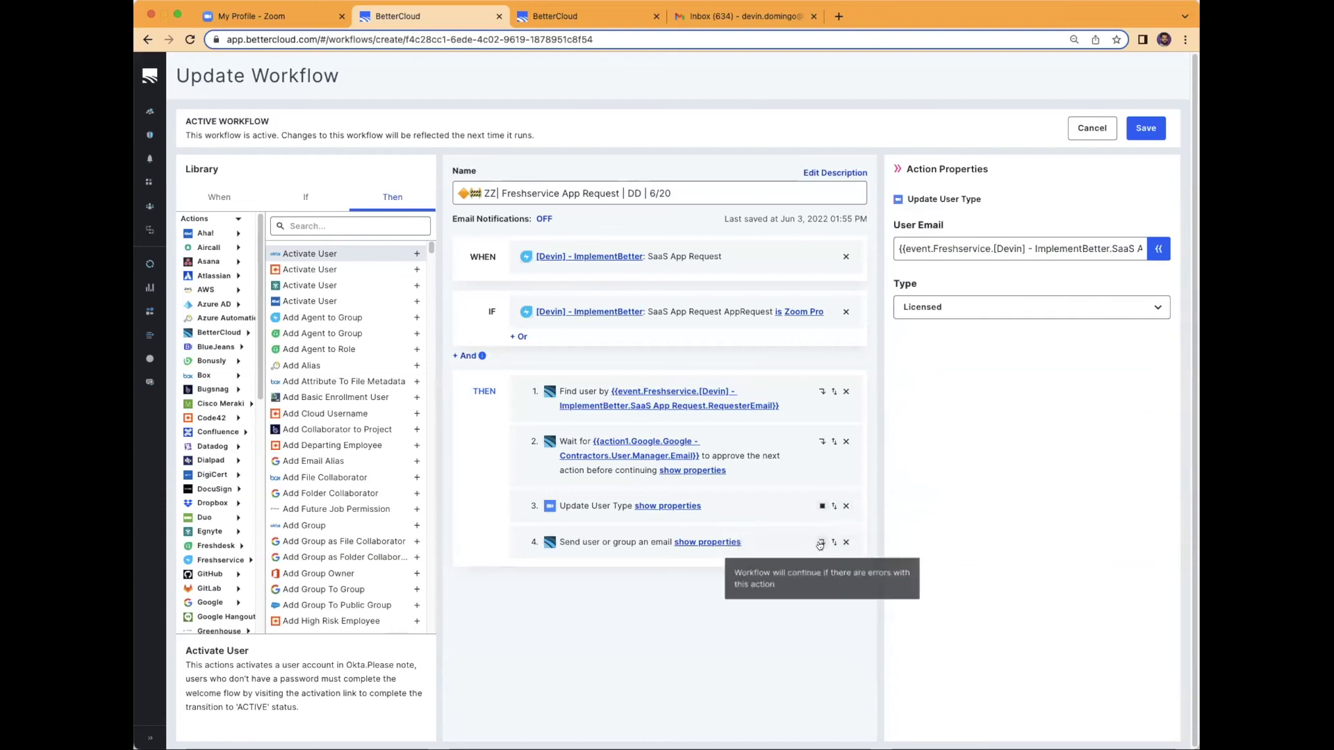
click(820, 506)
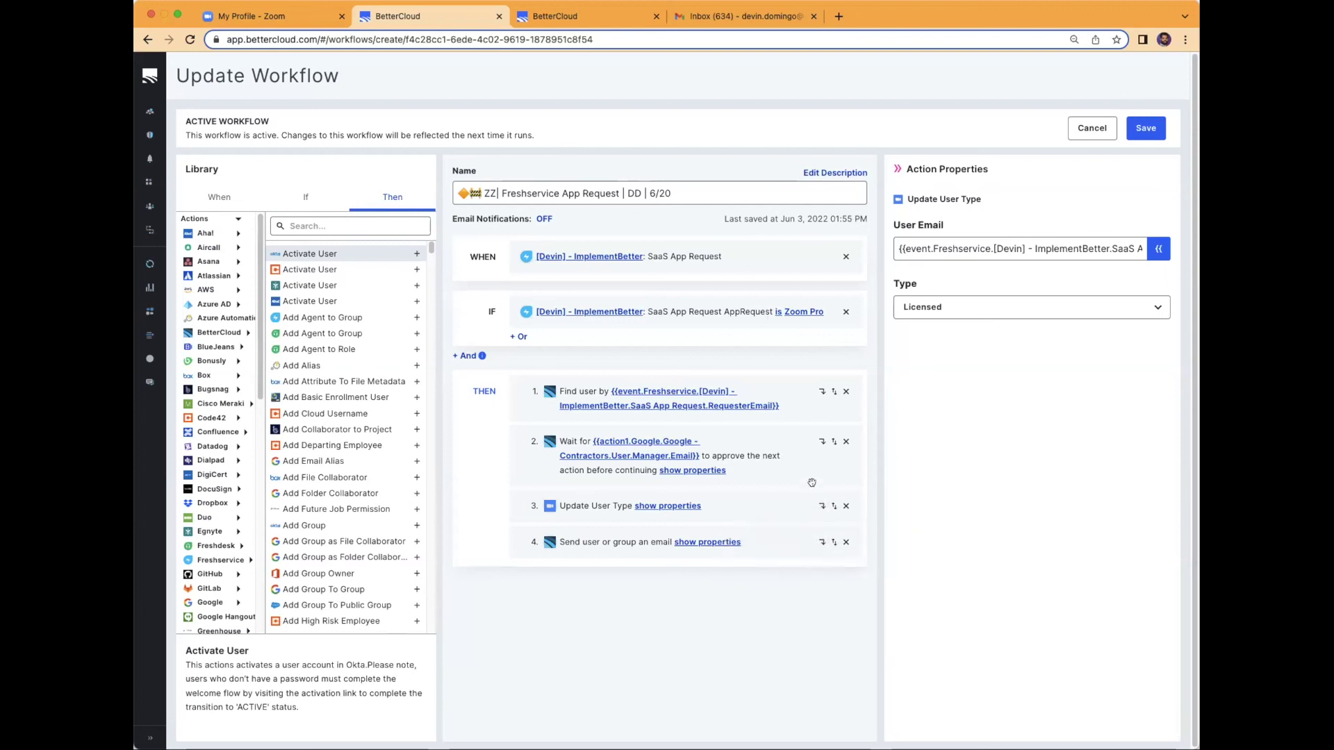